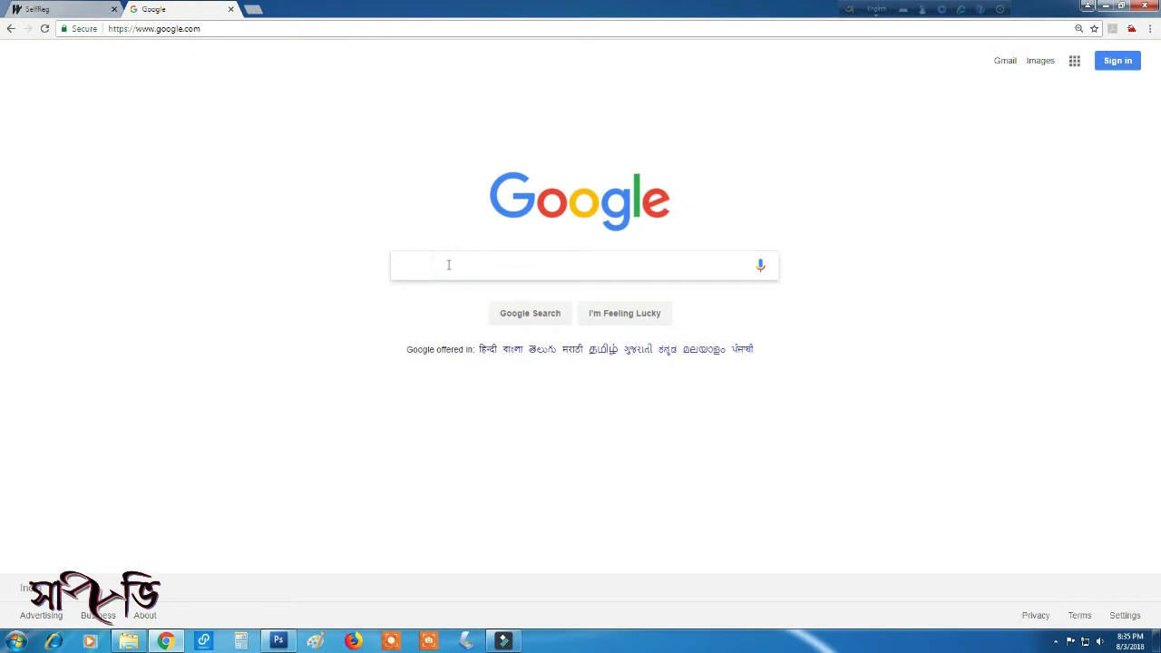
# Submit the Google search for wbsedcl.
pyautogui.press('Down')
pyautogui.press('Return')
# Go from the Welcome to WBSEDCL result through Online Application to the LT Others login page.
pyautogui.click(145, 169)
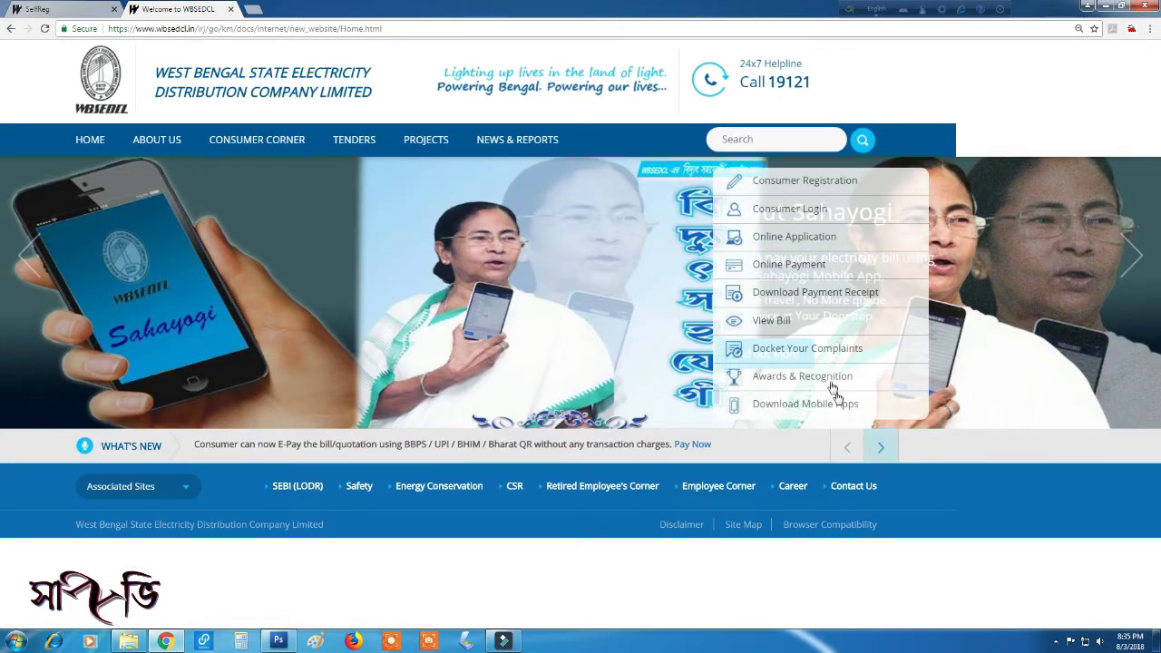
pyautogui.click(819, 240)
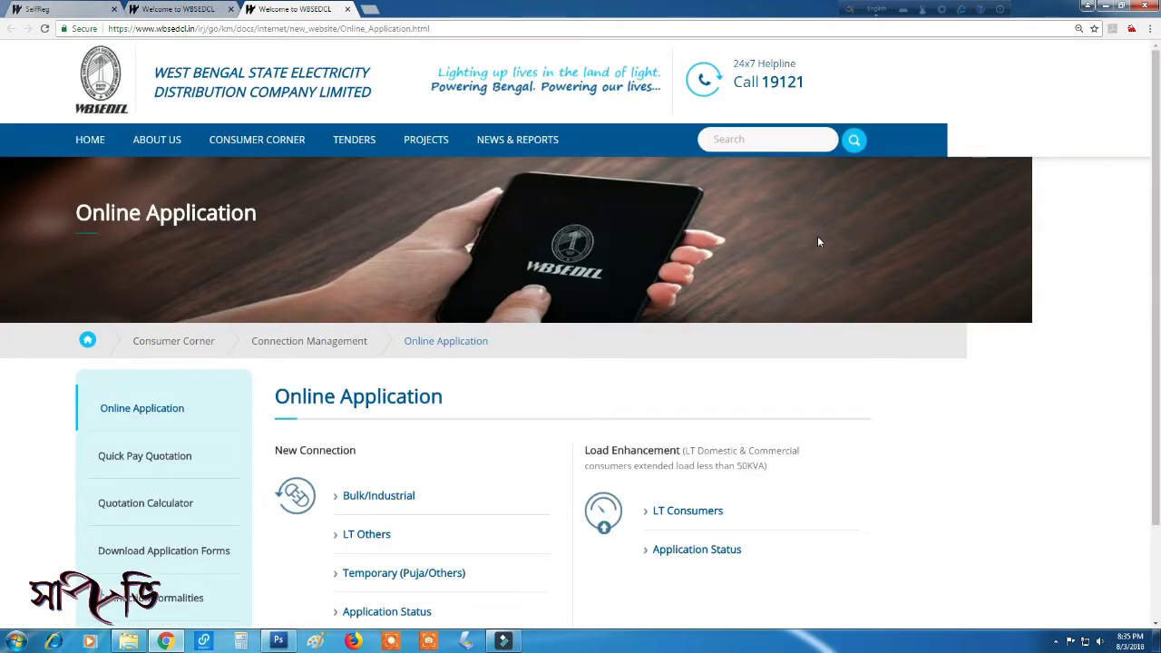
pyautogui.scroll(-2, 161, 306)
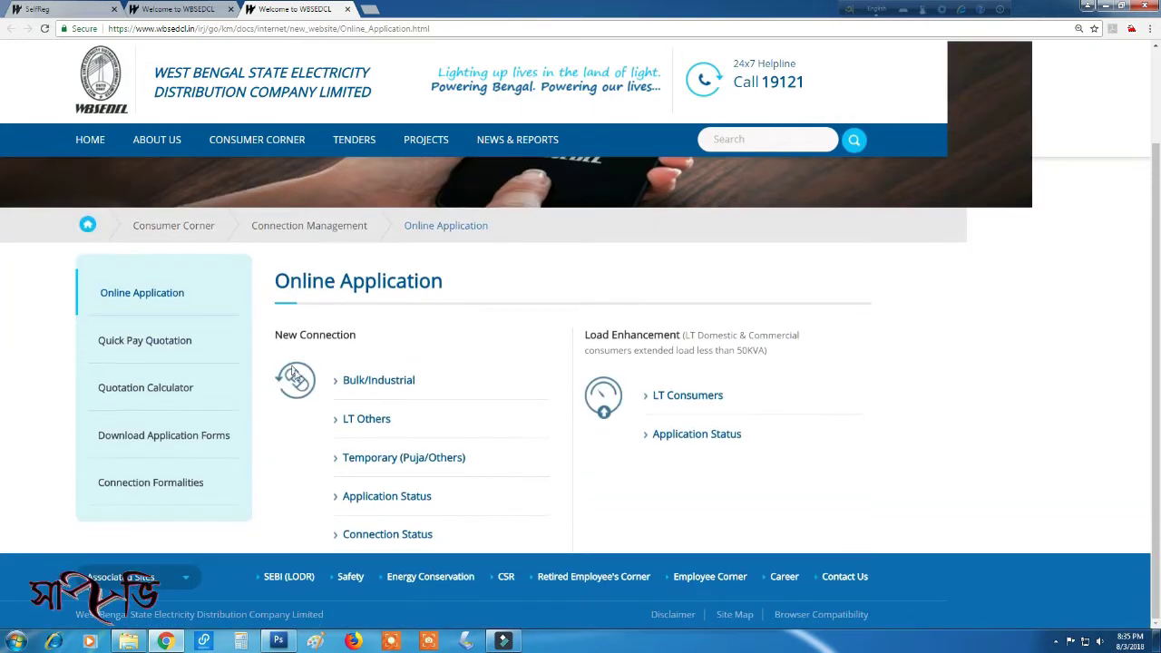
pyautogui.scroll(2, 445, 272)
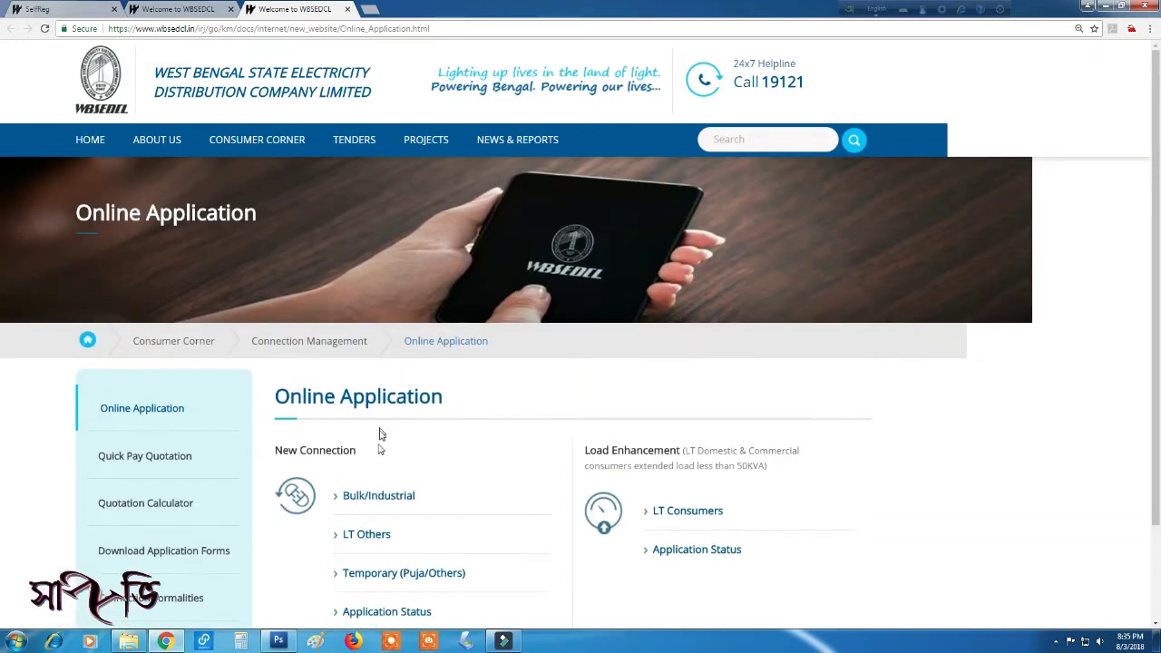
pyautogui.click(366, 536)
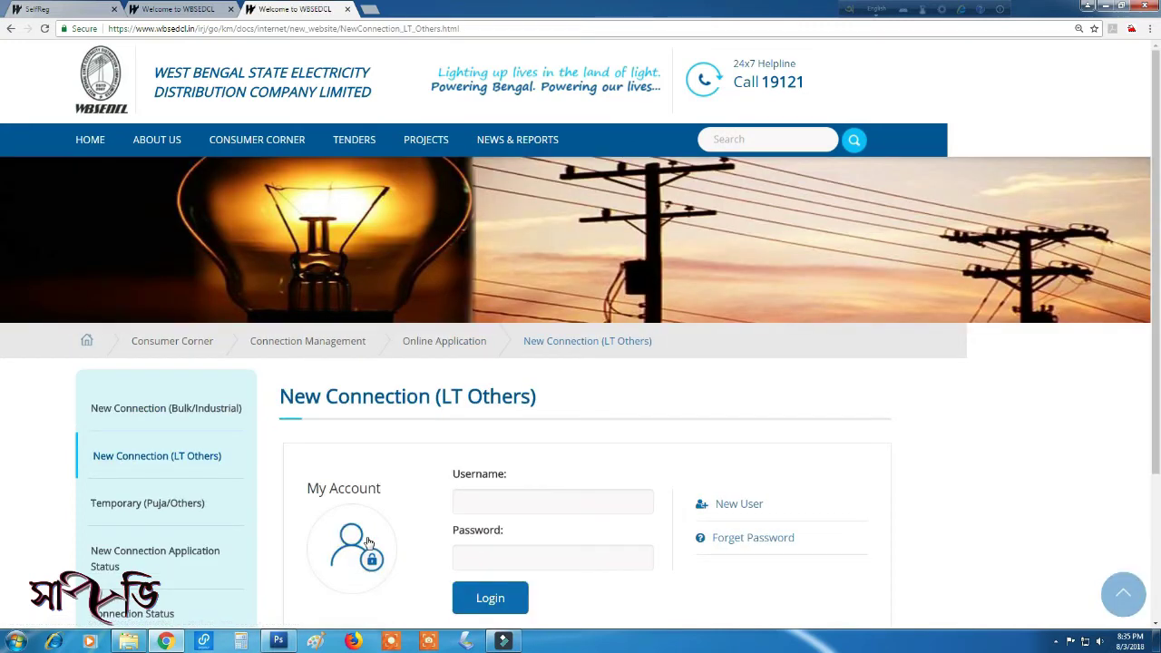
# Start a New User registration with the applicant's name and mobile number, and request an OTP.
pyautogui.click(726, 509)
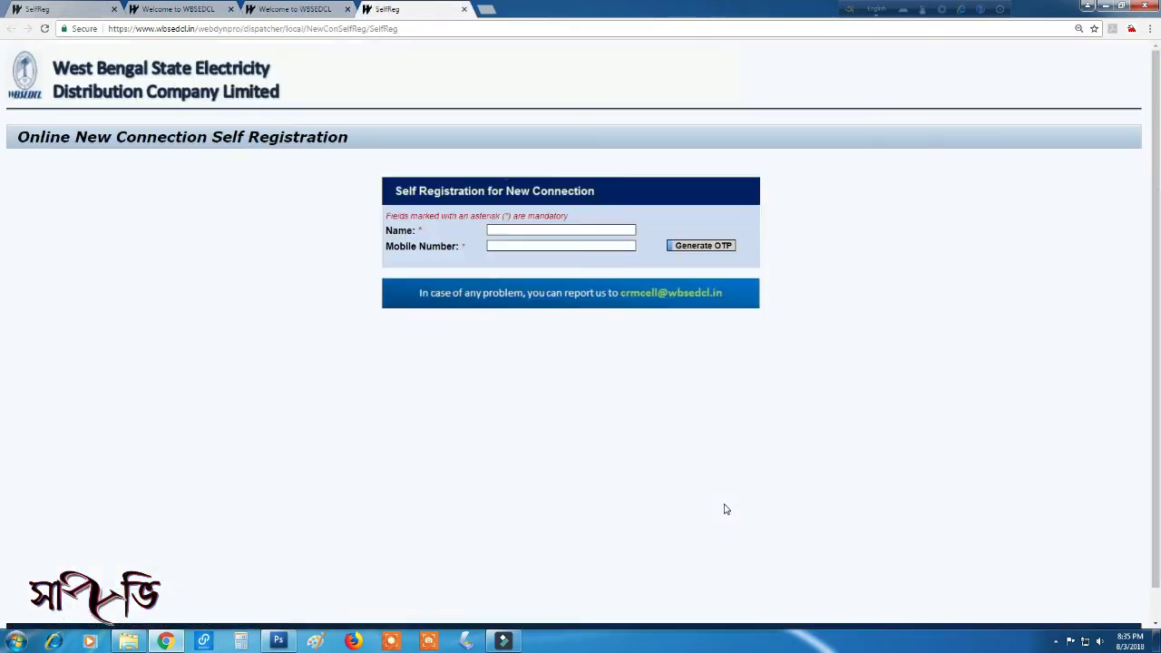
pyautogui.click(523, 227)
pyautogui.hotkey('ctrl', 'v')
pyautogui.press('BackSpace')
pyautogui.press('BackSpace')
pyautogui.press('BackSpace')
pyautogui.press('BackSpace')
pyautogui.press('BackSpace')
pyautogui.press('BackSpace')
pyautogui.press('BackSpace')
pyautogui.press('BackSpace')
pyautogui.press('BackSpace')
pyautogui.press('BackSpace')
pyautogui.press('BackSpace')
pyautogui.press('BackSpace')
pyautogui.press('BackSpace')
pyautogui.press('BackSpace')
pyautogui.press('BackSpace')
pyautogui.press('BackSpace')
pyautogui.press('BackSpace')
pyautogui.press('BackSpace')
pyautogui.press('BackSpace')
pyautogui.press('BackSpace')
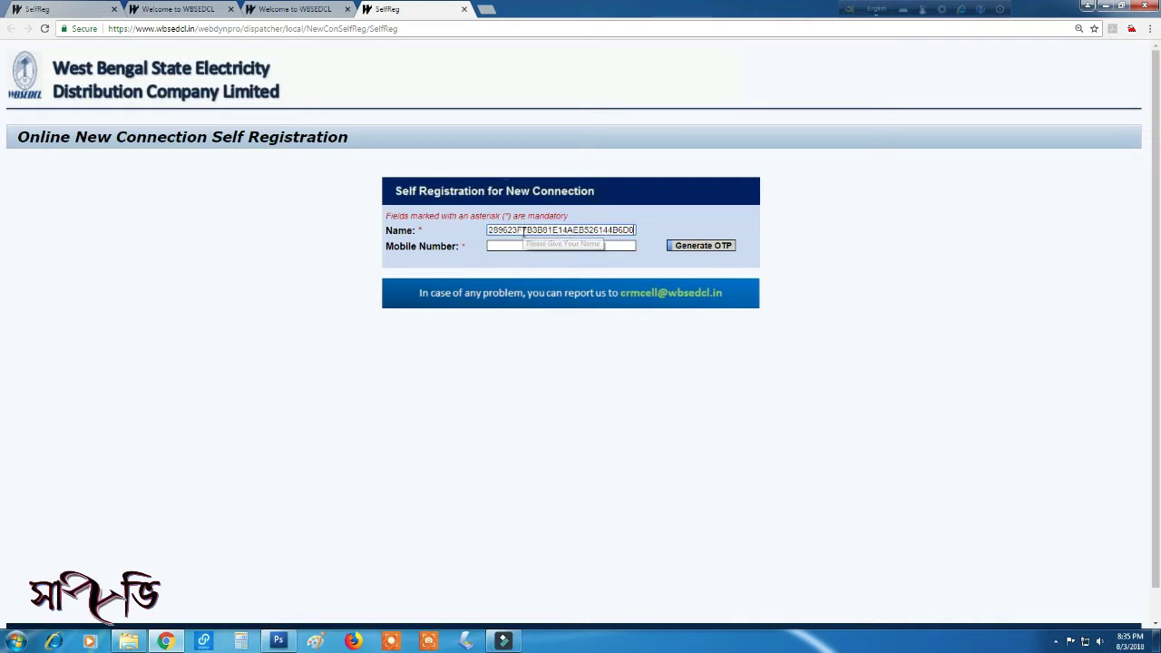
pyautogui.press('BackSpace')
pyautogui.press('BackSpace')
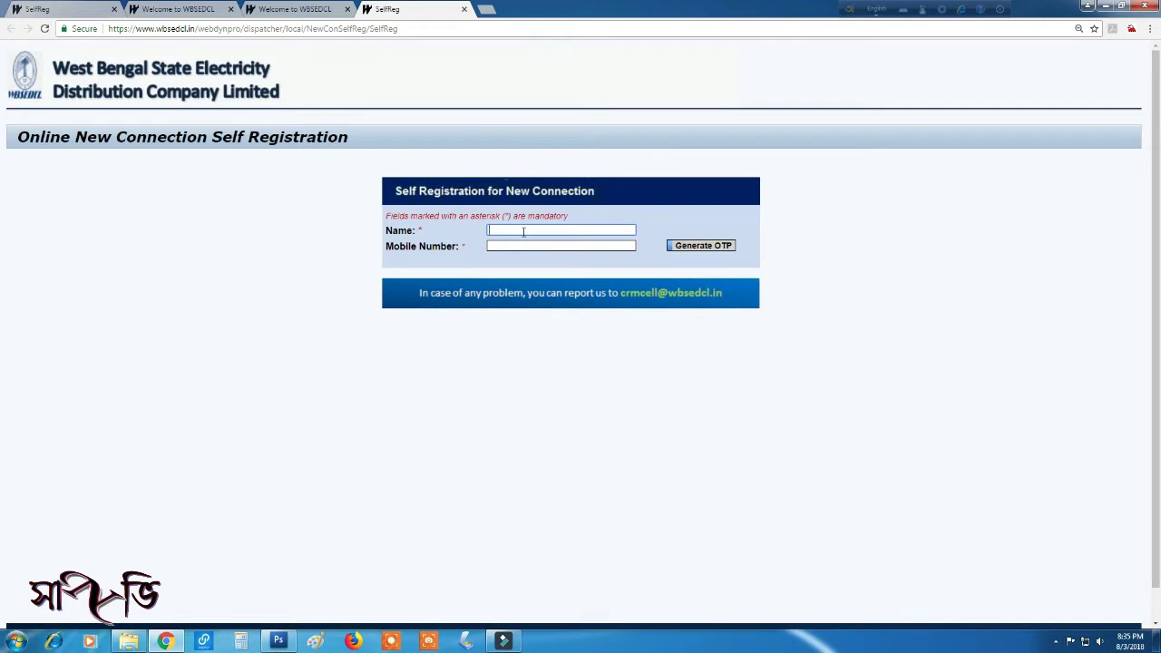
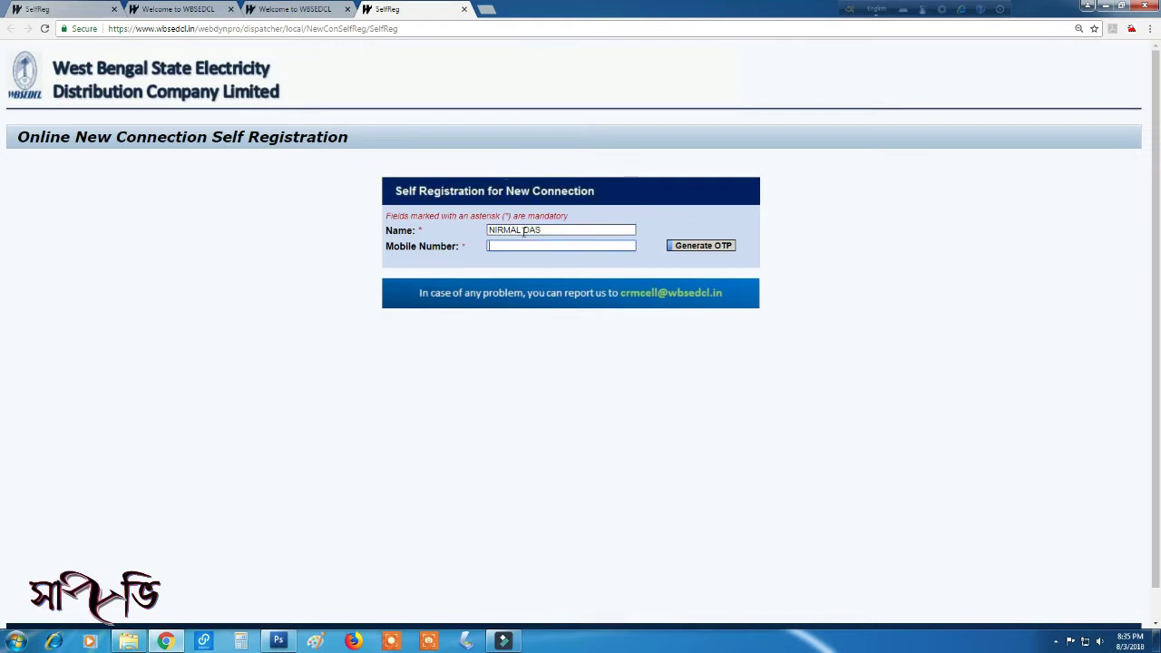
pyautogui.press('Tab')
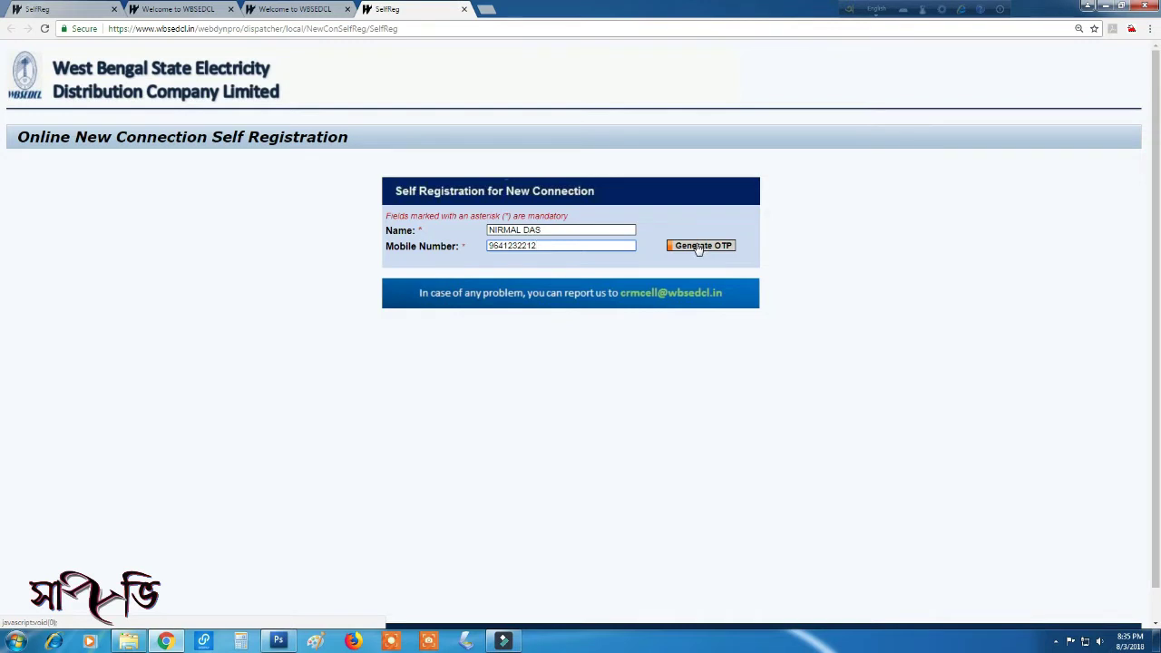
pyautogui.click(699, 247)
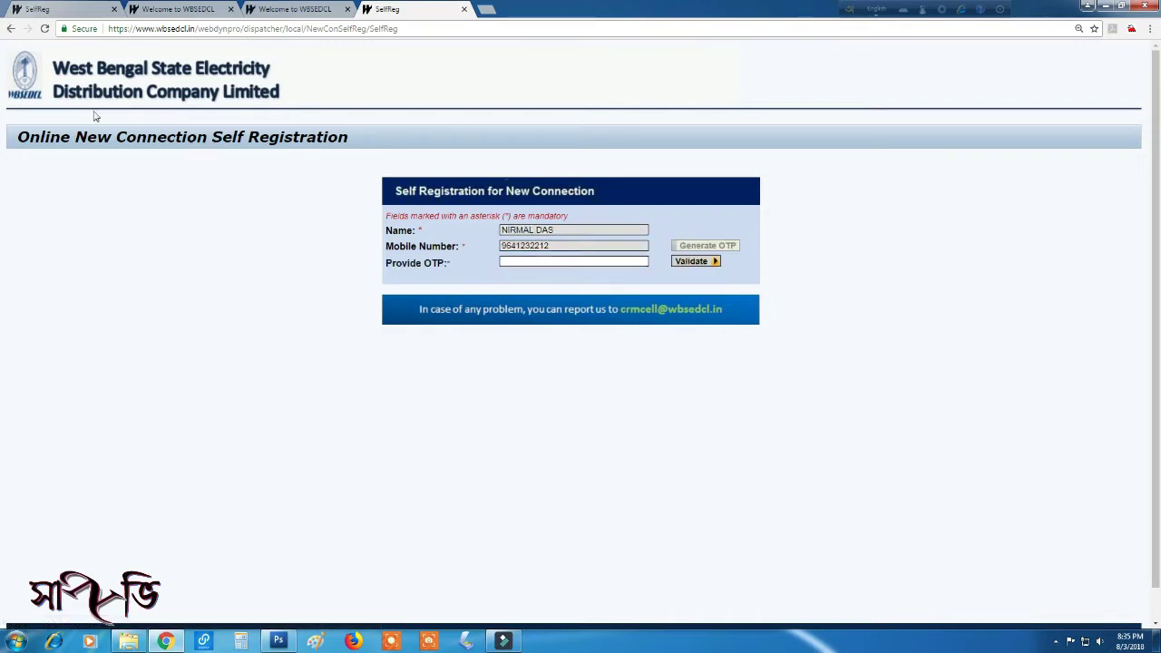
# Enter the received OTP in the registration form and validate it.
pyautogui.click(70, 8)
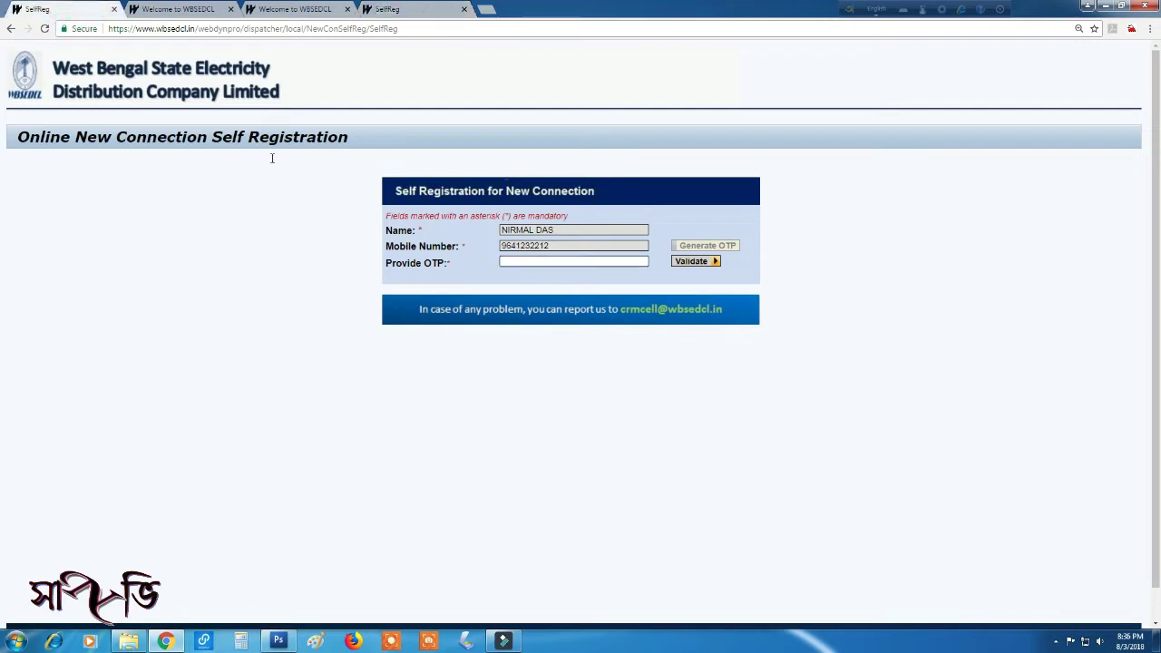
pyautogui.click(544, 260)
pyautogui.click(692, 263)
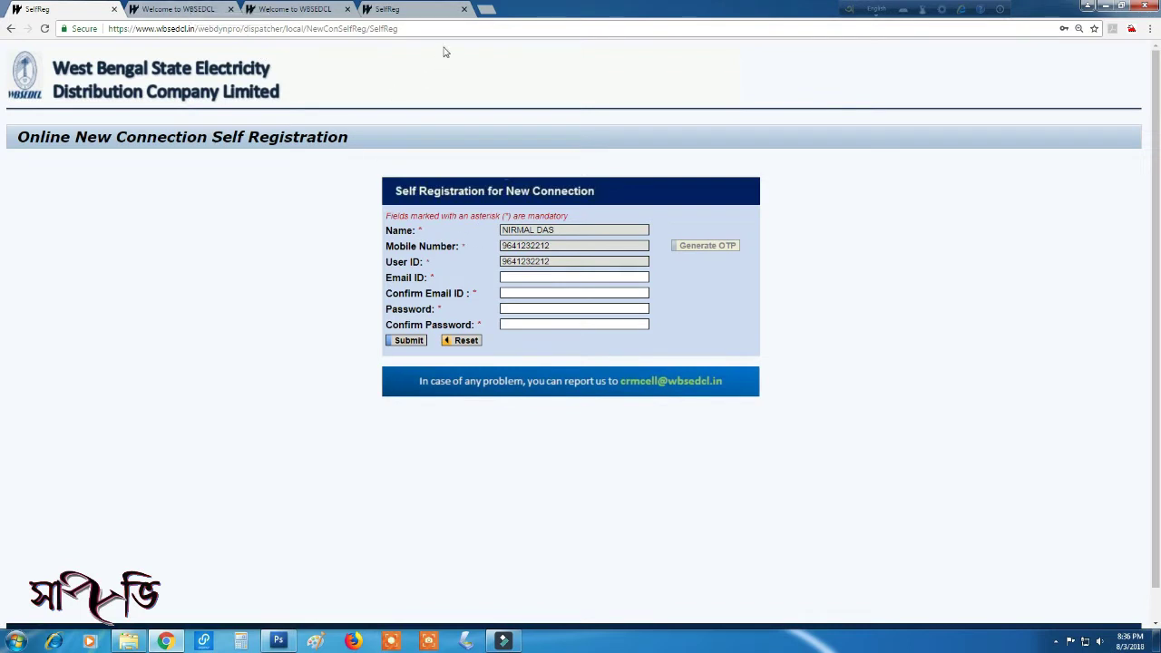
# Fill in the saved e-mail address and the account password twice, then submit the registration.
pyautogui.click(465, 10)
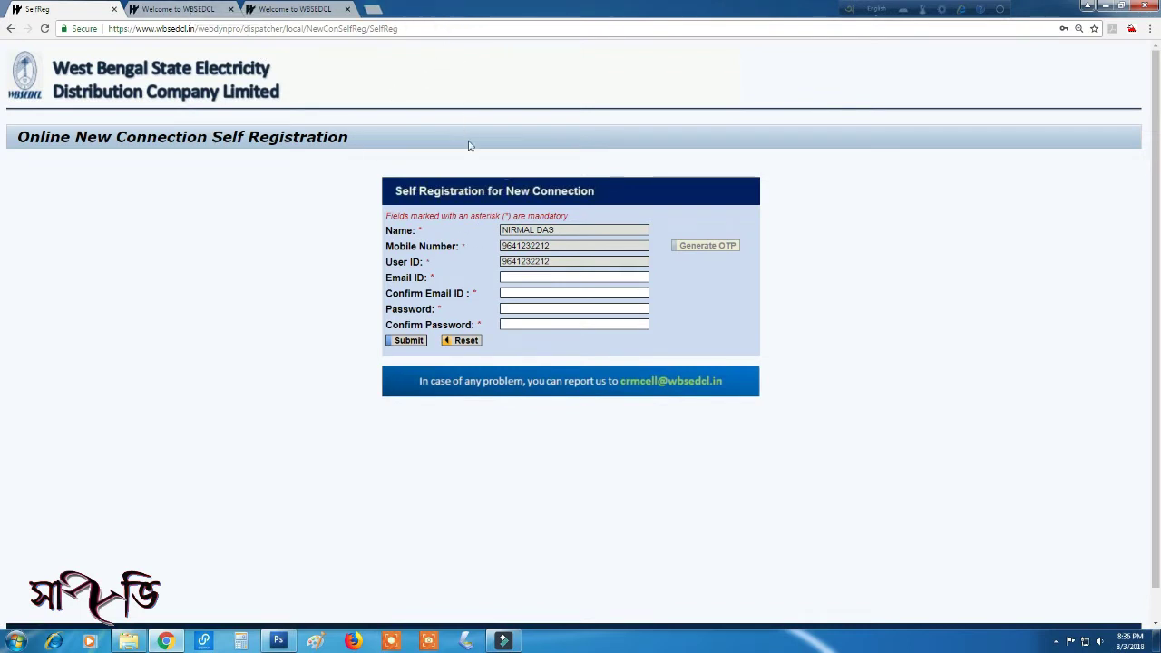
pyautogui.click(515, 277)
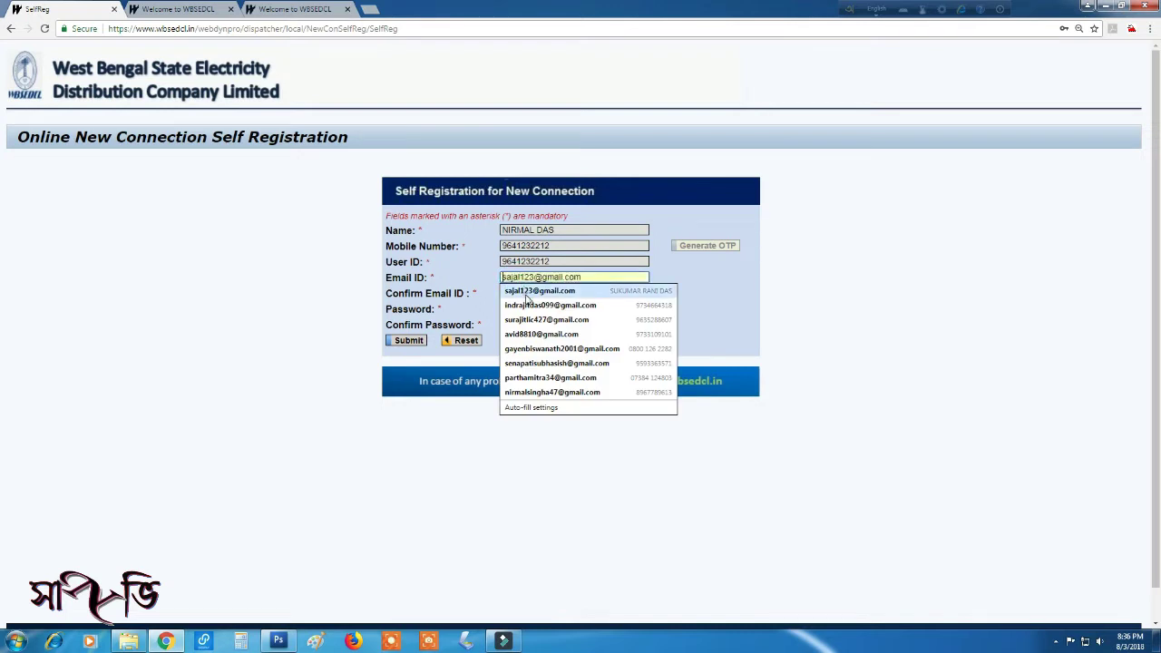
pyautogui.click(528, 291)
pyautogui.click(540, 309)
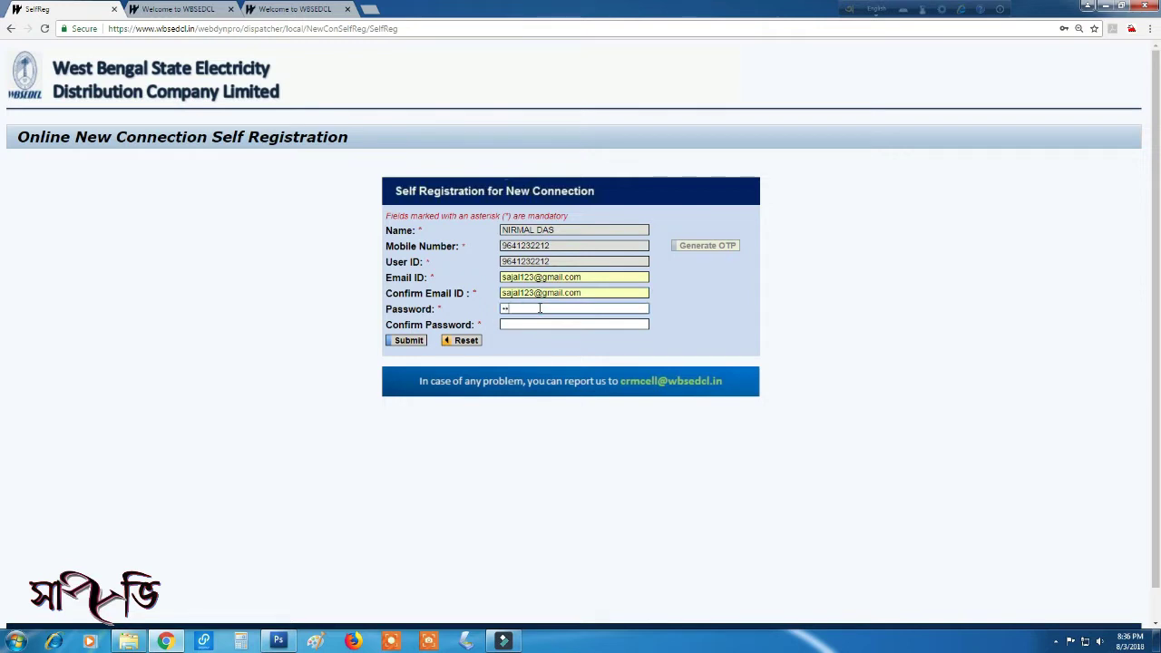
pyautogui.press('Tab')
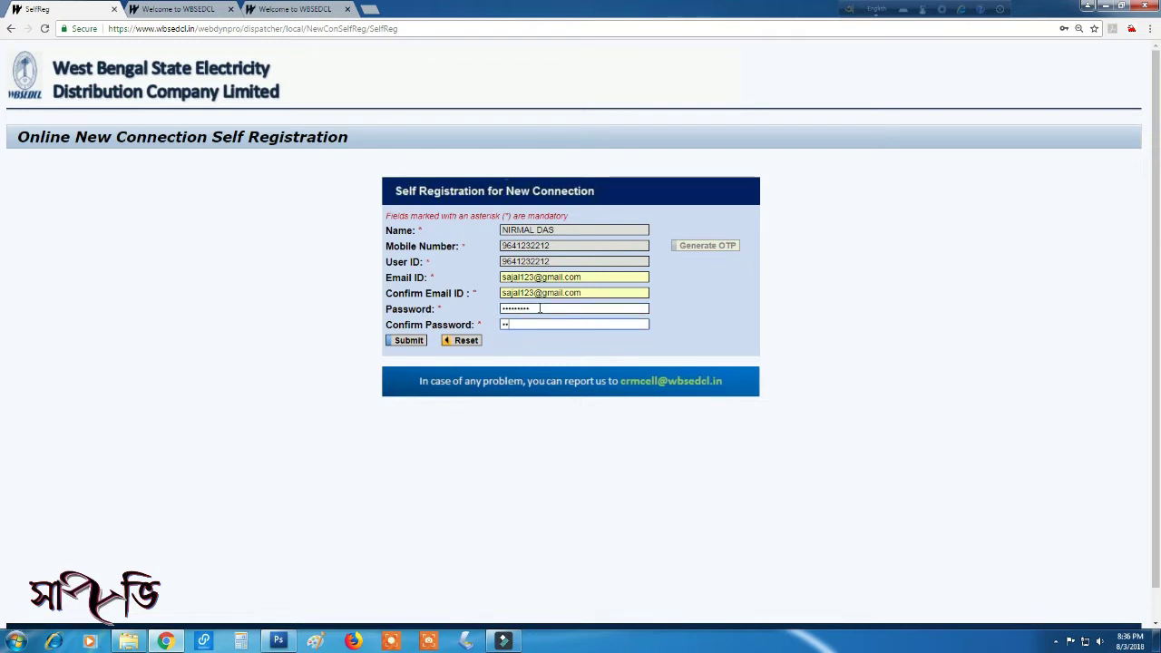
pyautogui.click(398, 343)
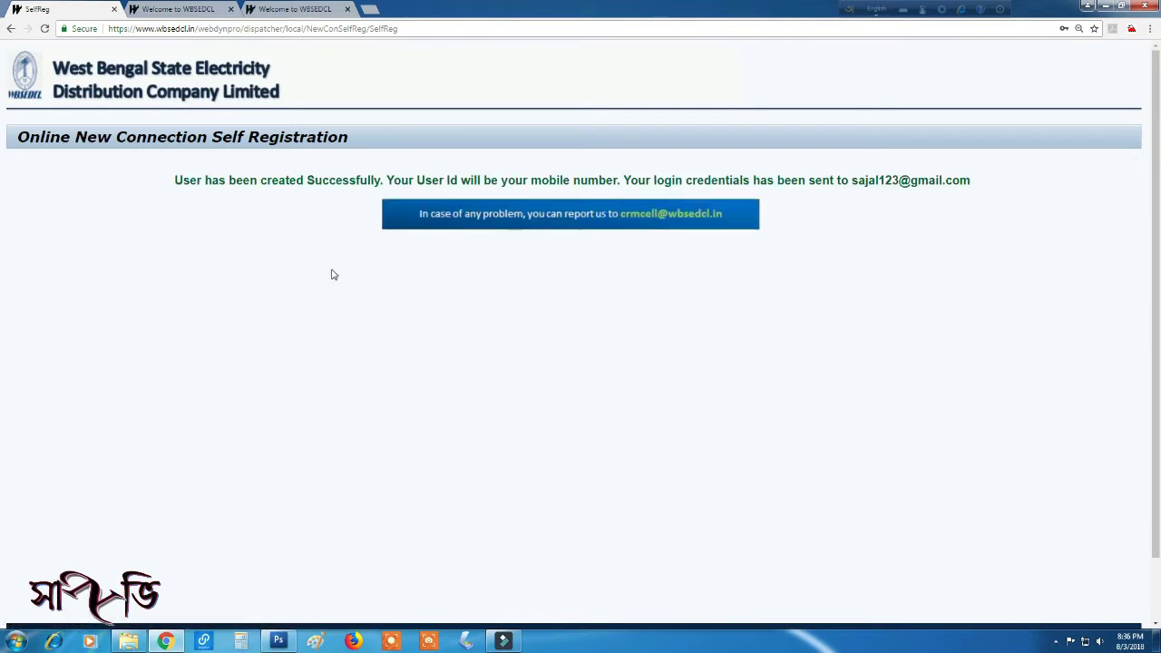
# Log in on the LT Others page with the registered mobile number and account password.
pyautogui.click(172, 9)
pyautogui.click(295, 9)
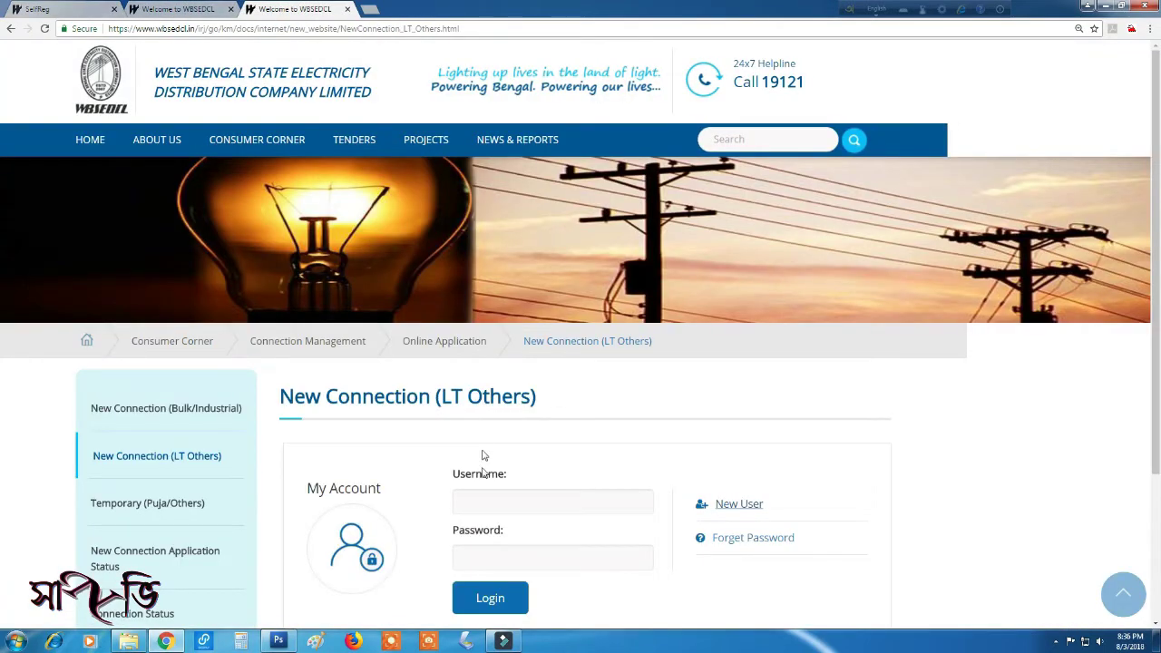
pyautogui.click(467, 500)
pyautogui.scroll(-2, 542, 462)
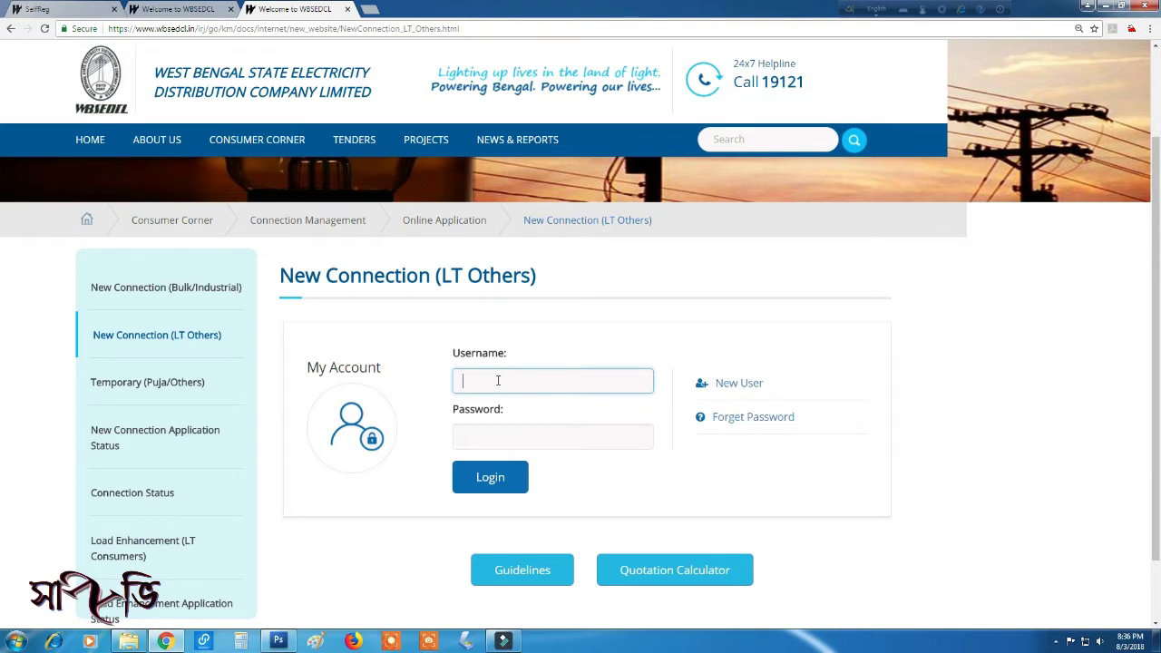
pyautogui.press('Tab')
pyautogui.write('••••••')
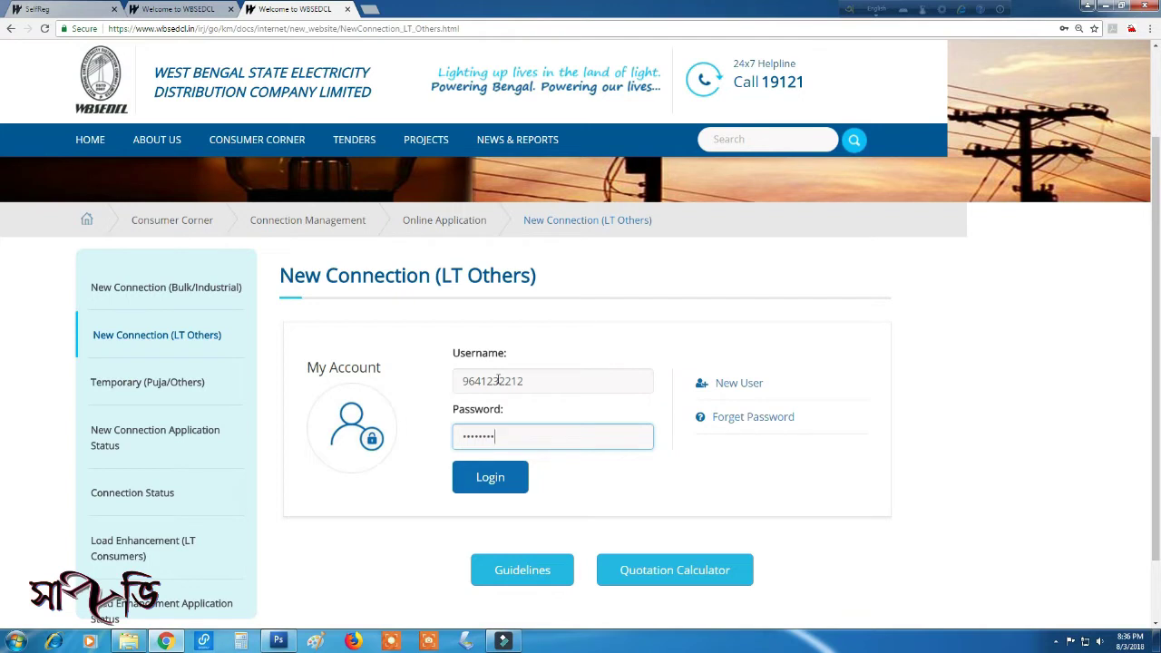
pyautogui.click(491, 477)
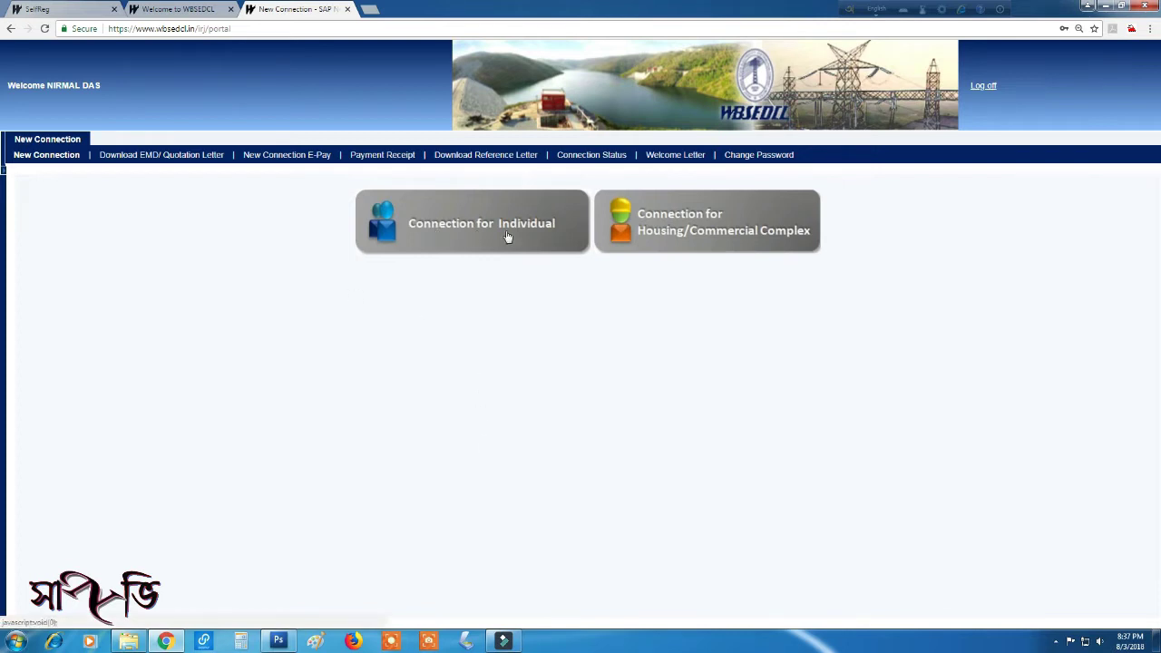
# Choose an individual connection in the SOUTH 24 PARGANAS REGION.
pyautogui.click(496, 234)
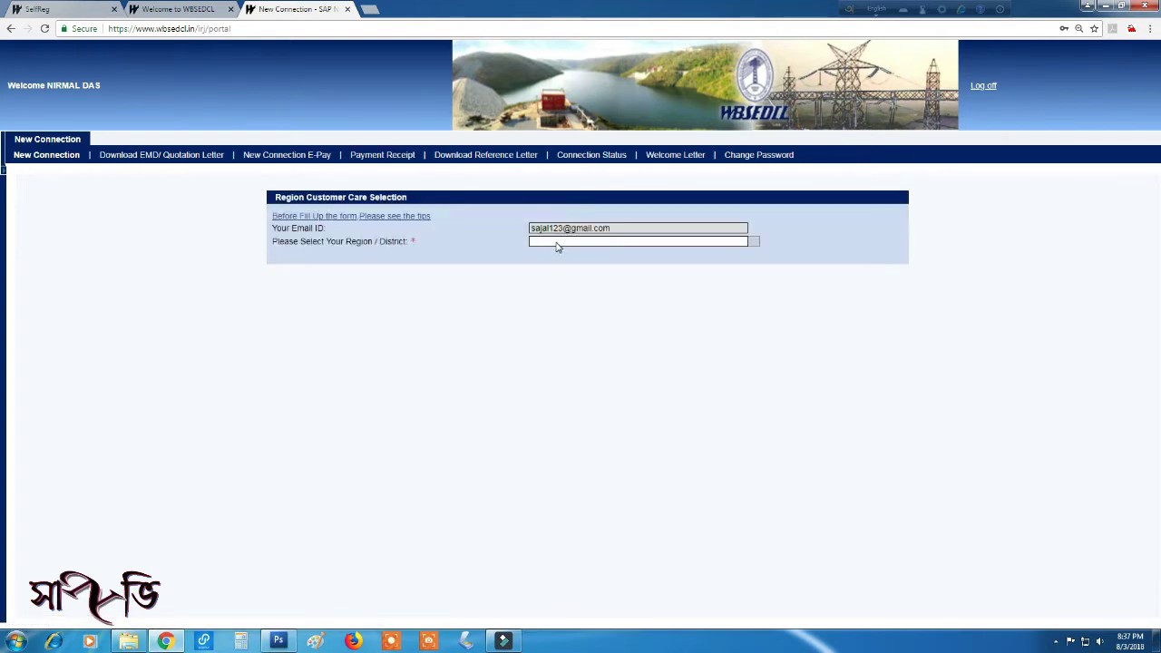
pyautogui.click(558, 243)
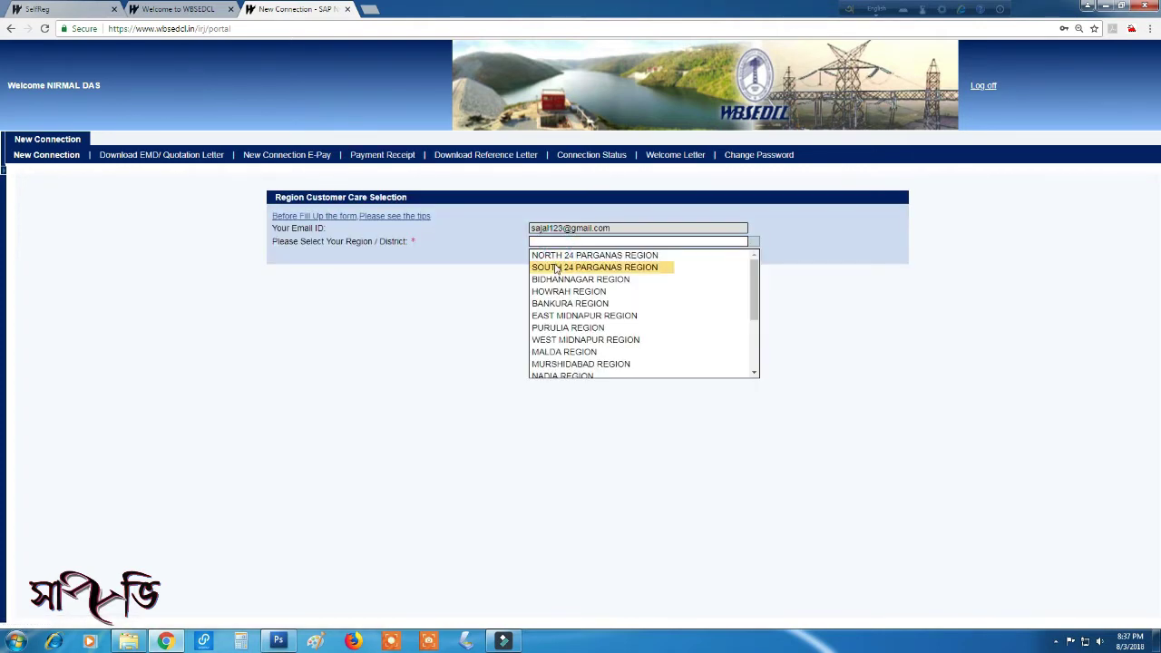
pyautogui.click(554, 267)
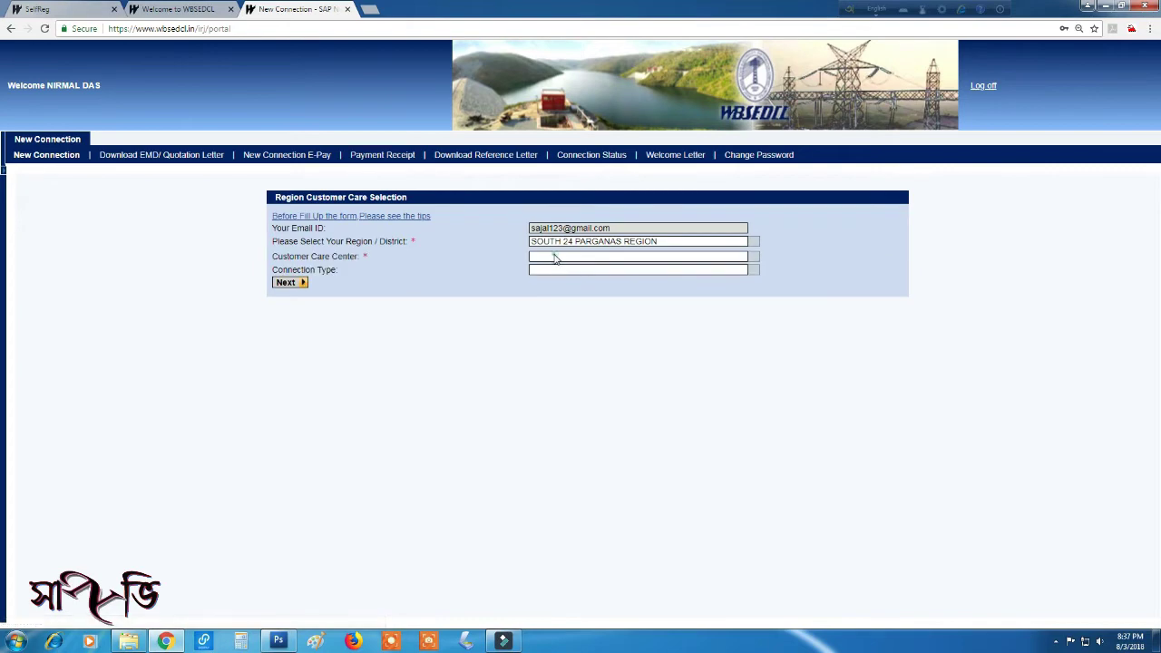
# Select care centre KAKDWIP CCC-3118201 and connection type Postpaid Meter, then continue.
pyautogui.click(555, 255)
pyautogui.scroll(-2, 552, 338)
pyautogui.scroll(-2, 556, 334)
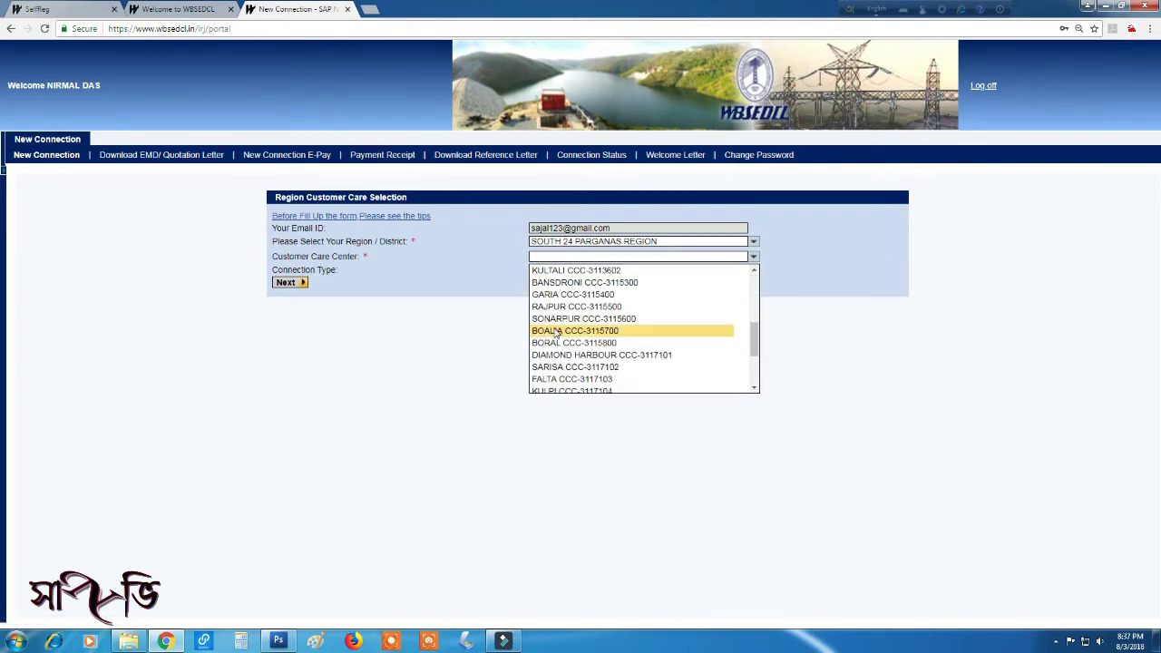
pyautogui.scroll(-2, 555, 341)
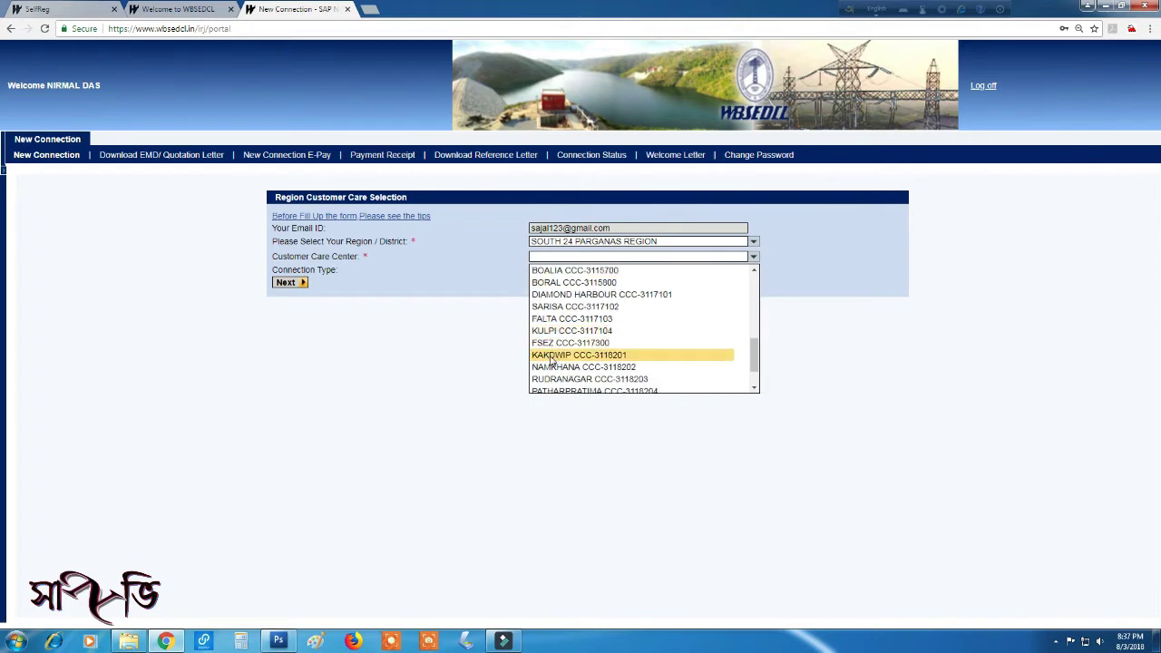
pyautogui.click(552, 356)
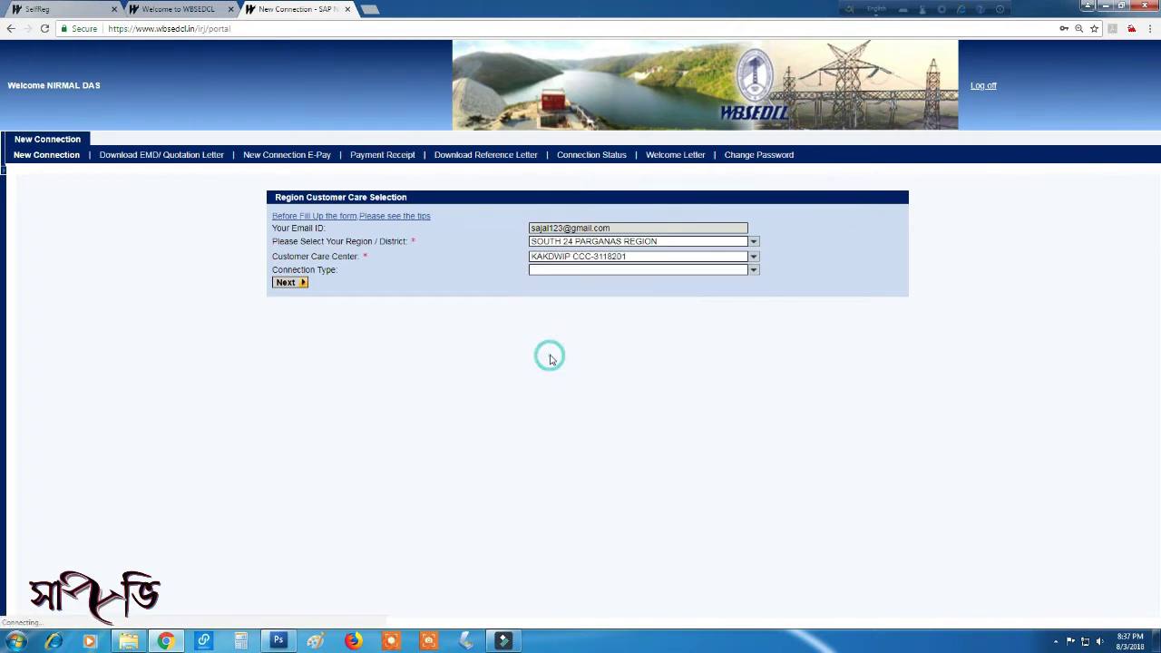
pyautogui.click(549, 271)
pyautogui.click(555, 286)
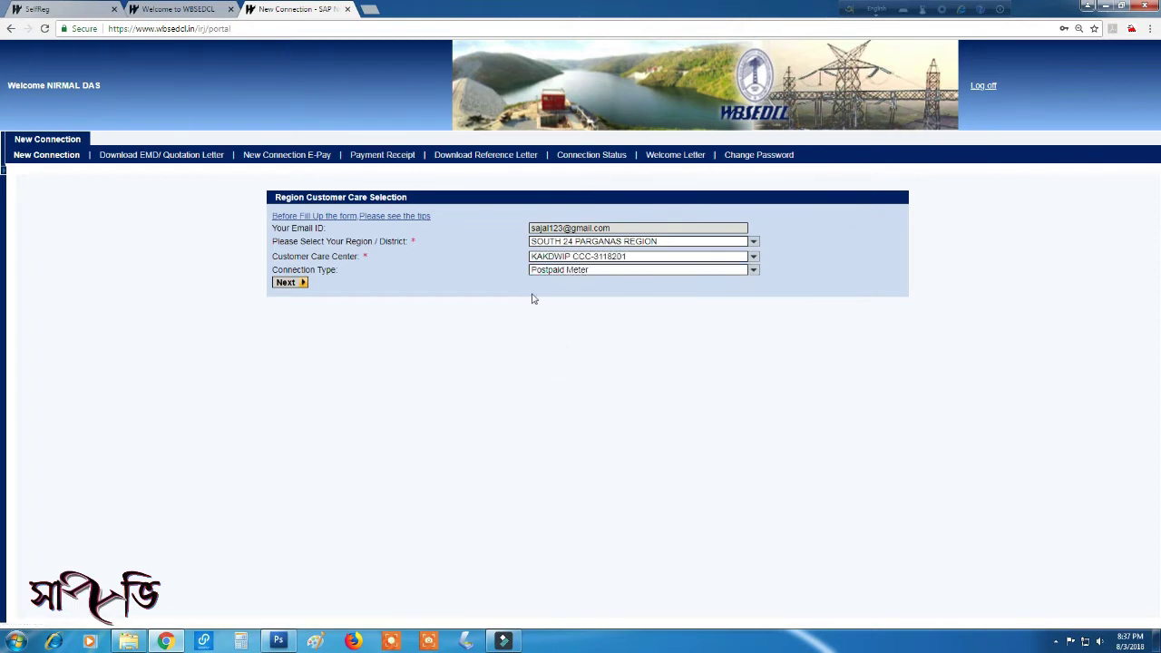
pyautogui.click(288, 282)
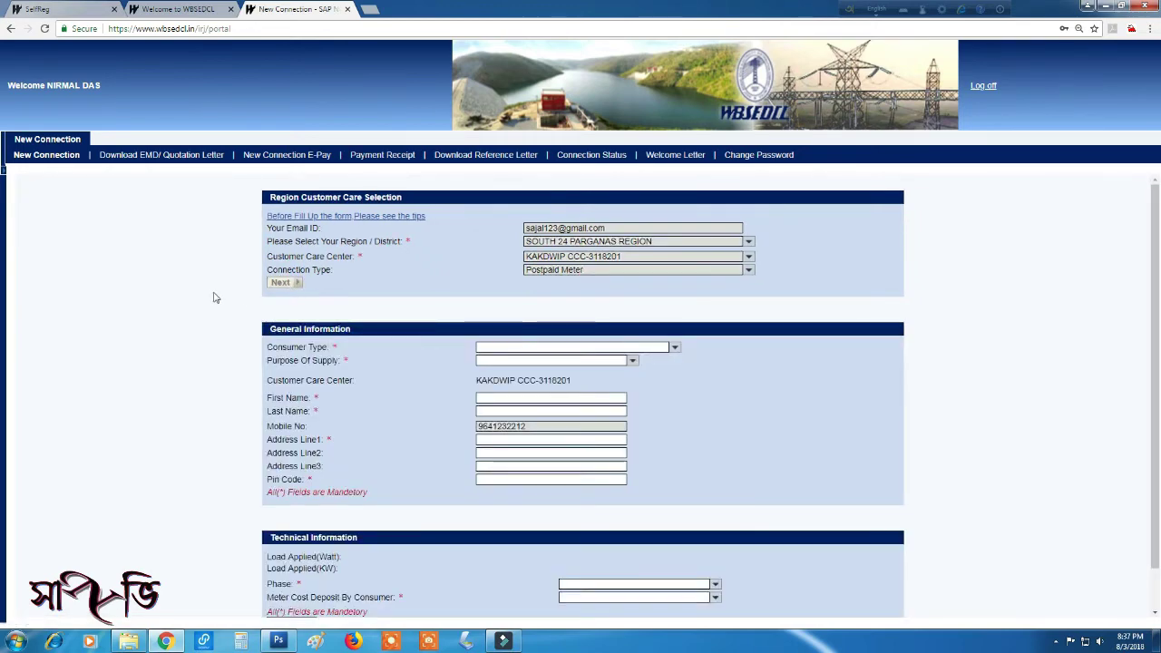
# Set consumer type to Normal Individual Owner and purpose of supply to DOMESTIC.
pyautogui.scroll(-1, 215, 298)
pyautogui.scroll(1, 215, 298)
pyautogui.click(491, 346)
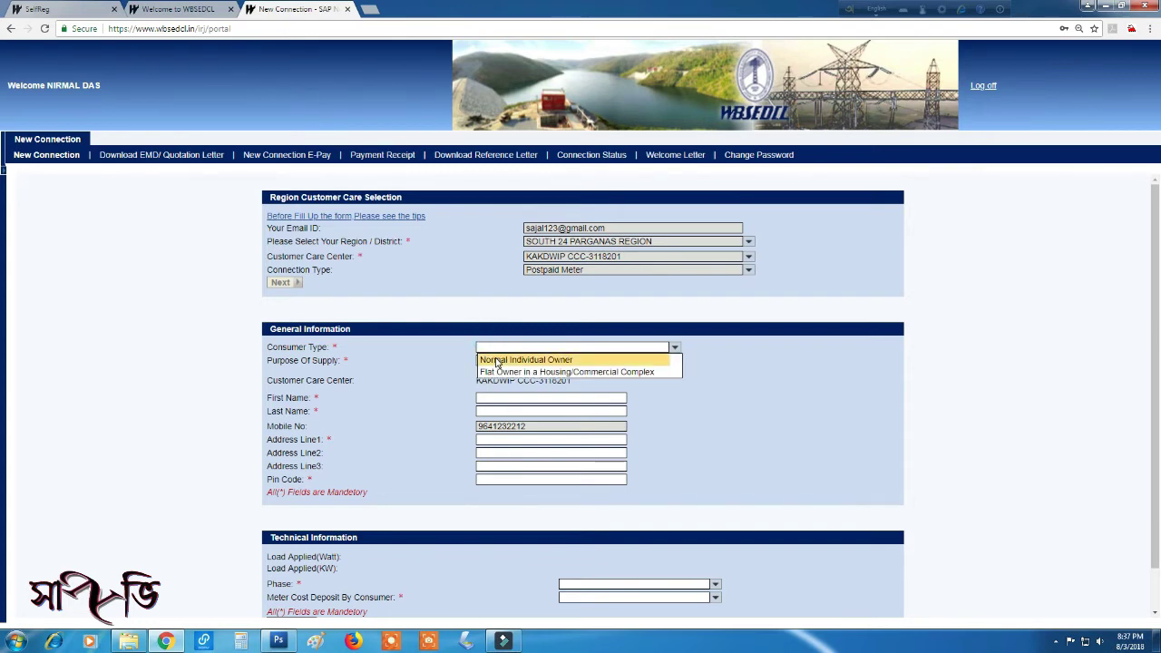
pyautogui.click(496, 363)
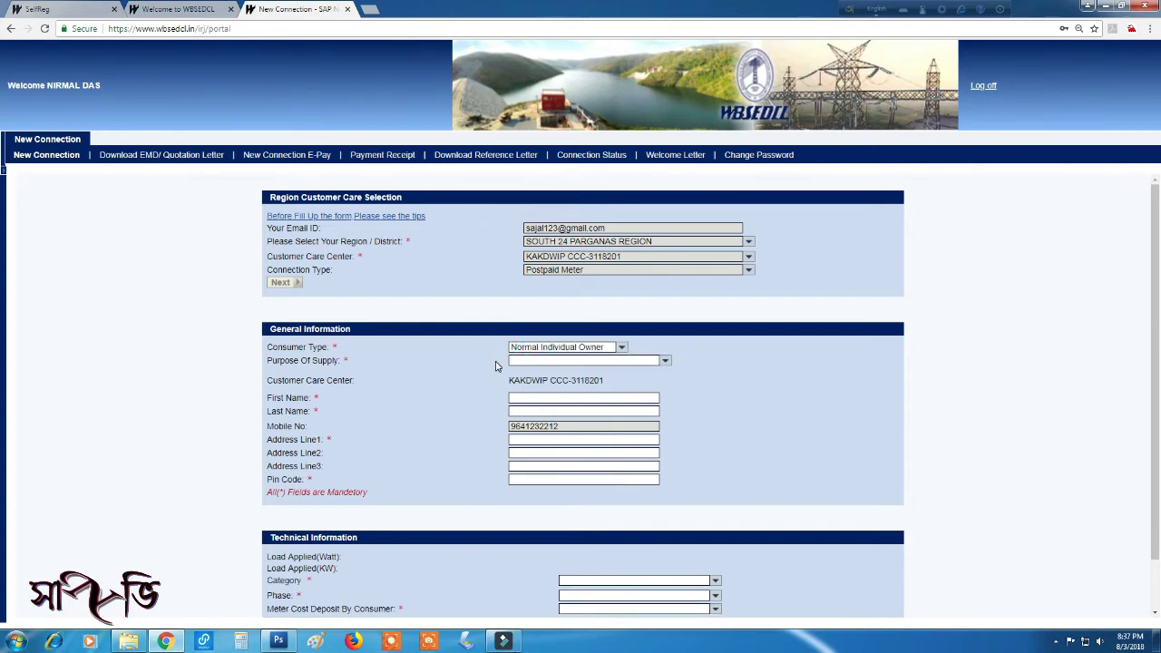
pyautogui.click(504, 363)
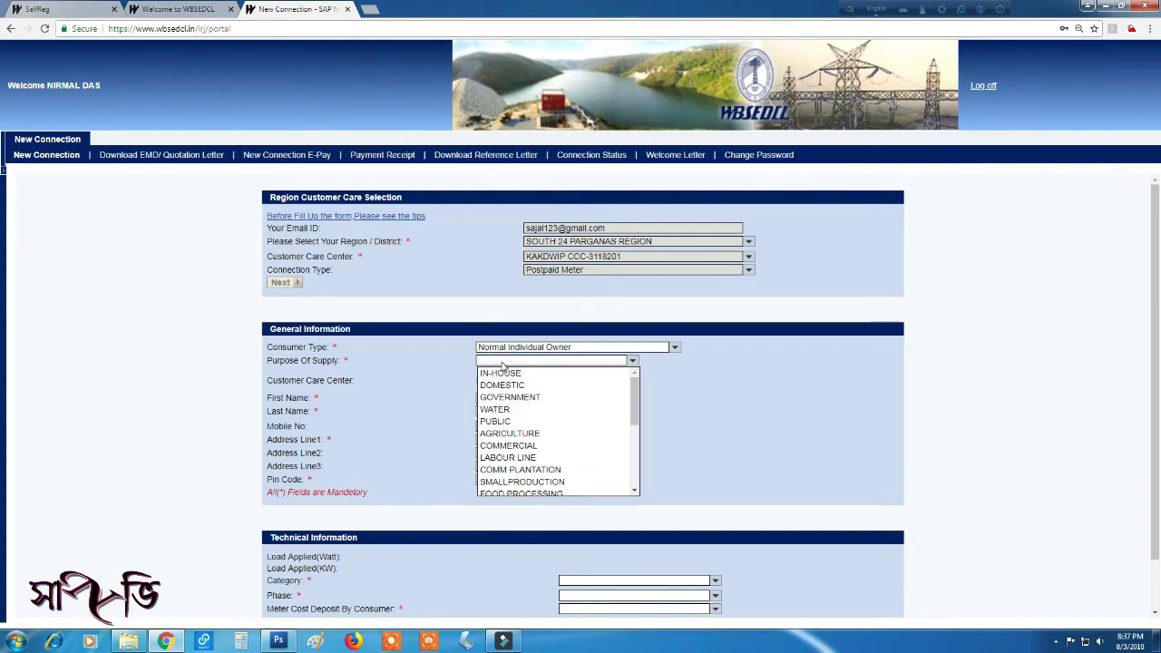
pyautogui.click(502, 386)
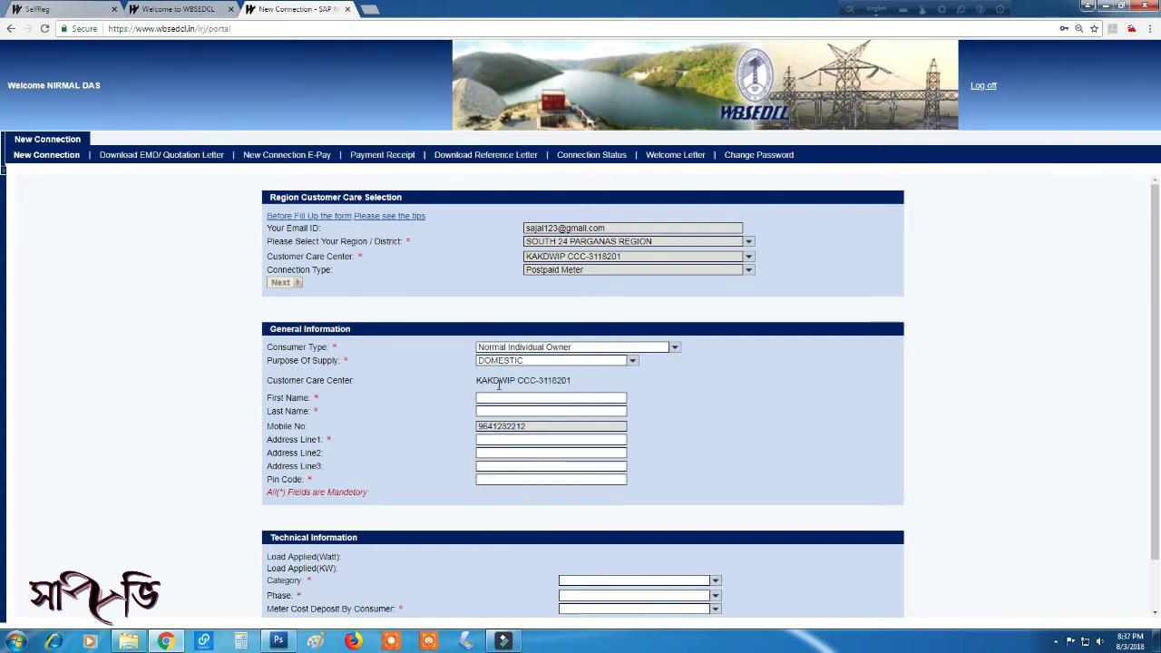
pyautogui.click(508, 363)
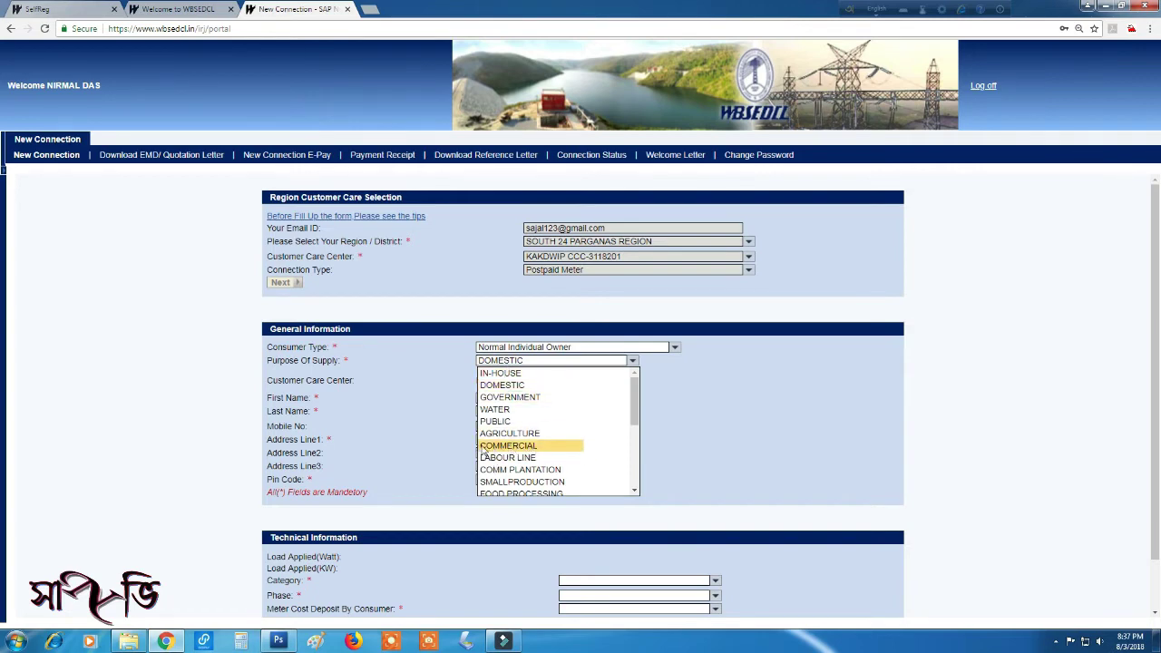
pyautogui.click(502, 387)
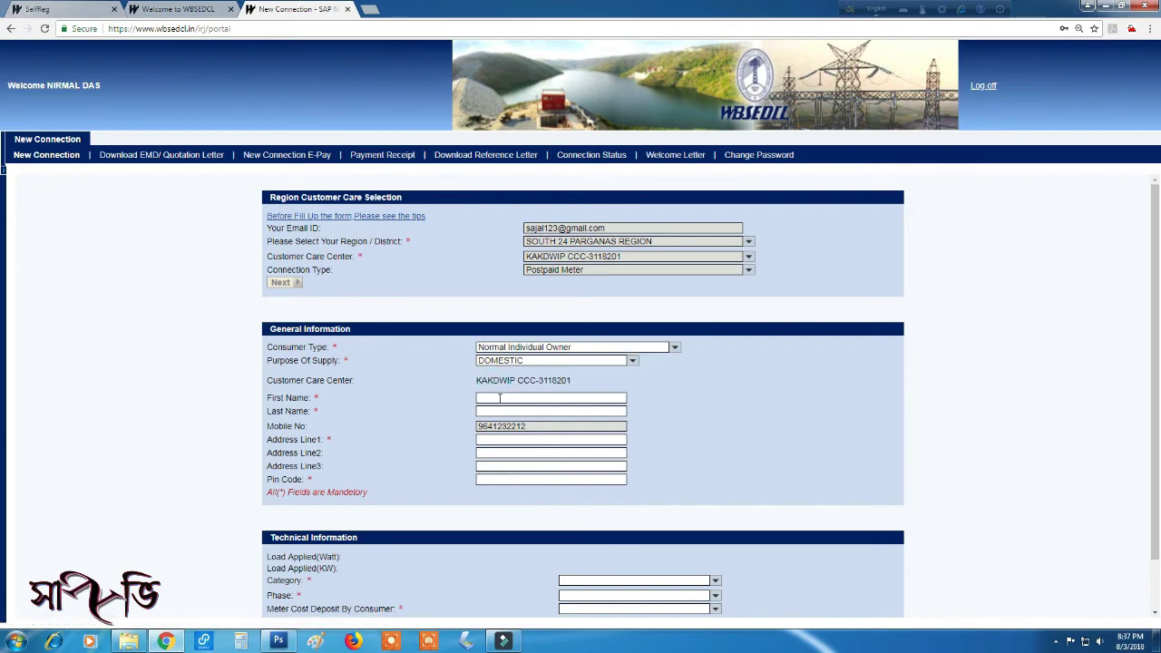
# Fill in the applicant's first name, last name and first address line.
pyautogui.click(500, 398)
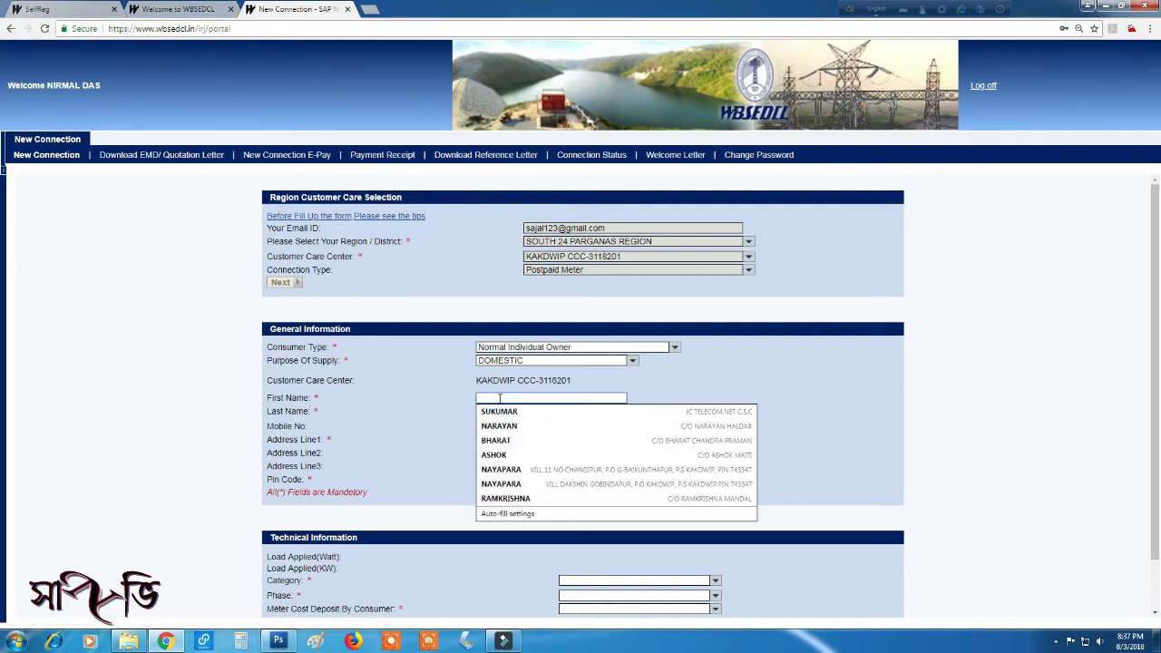
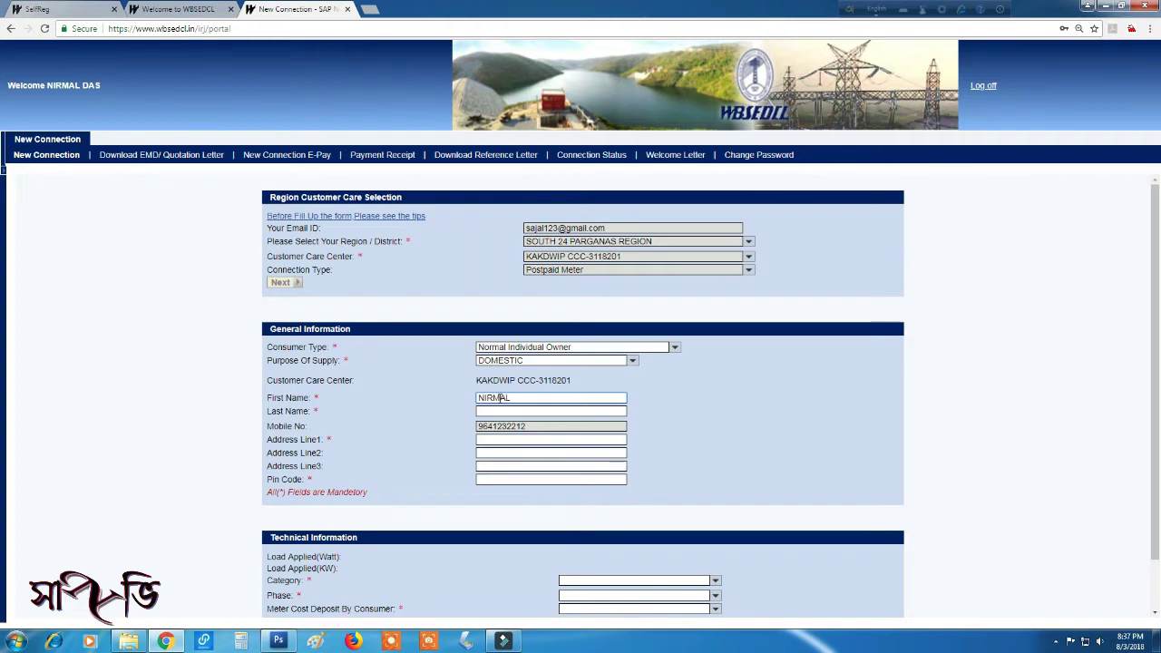
pyautogui.press('Tab')
pyautogui.press('Tab')
pyautogui.press('Tab')
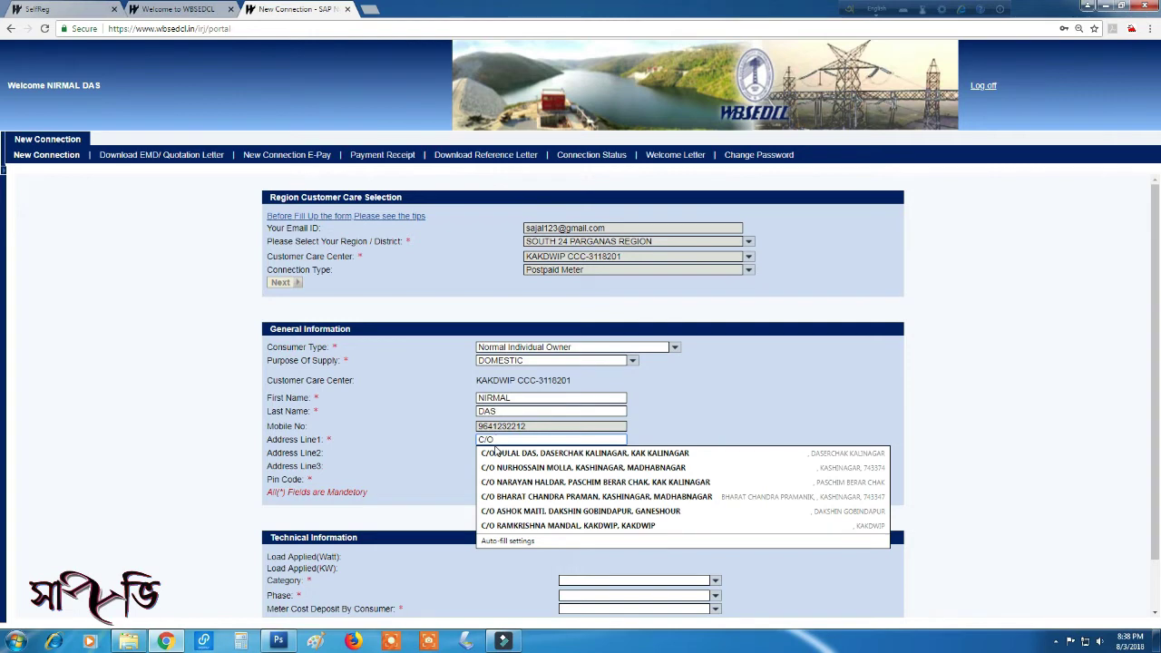
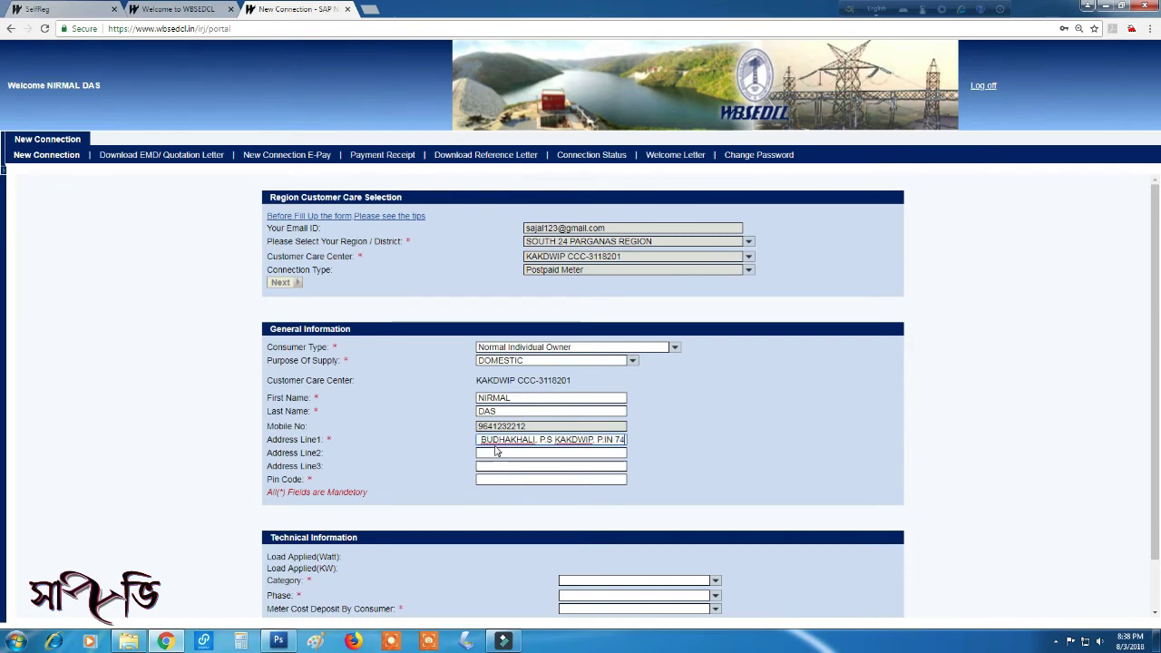
pyautogui.click(606, 440)
pyautogui.press('BackSpace')
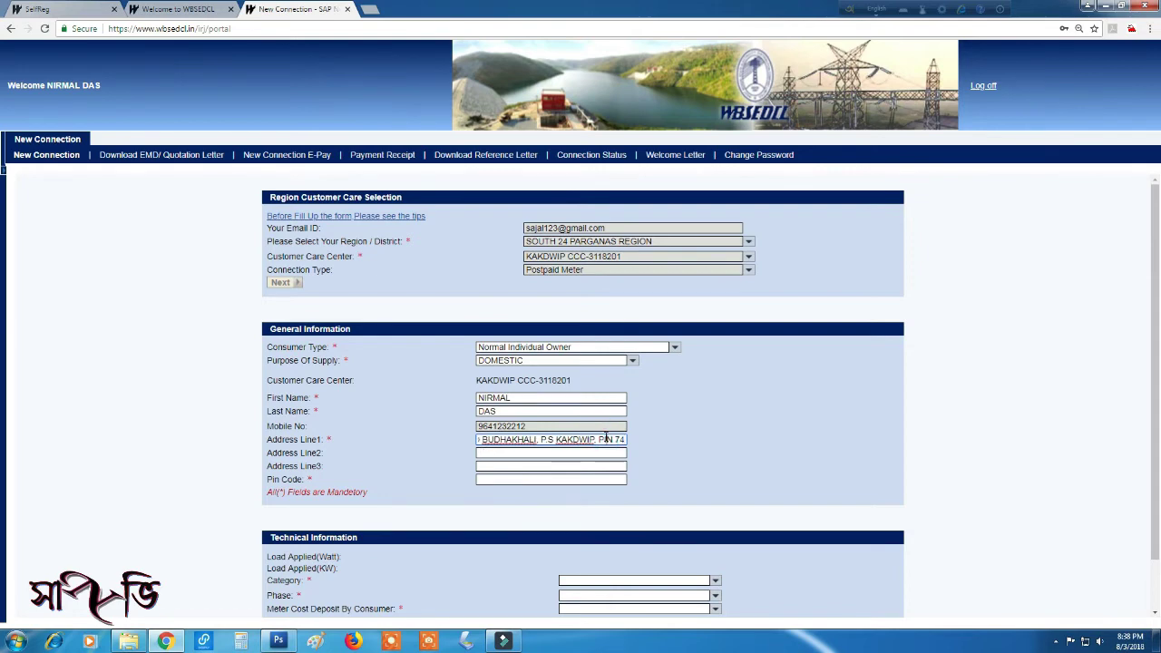
pyautogui.write('3347')
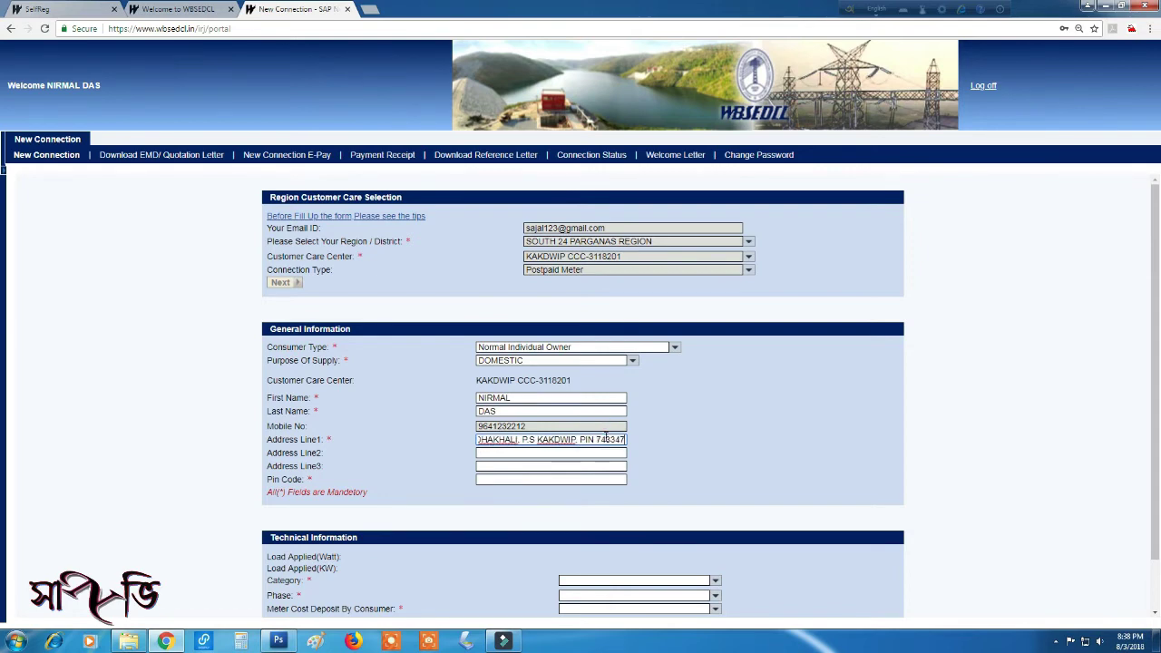
# Enter the applicant's pin code and dismiss the autofill suggestions.
pyautogui.press('Tab')
pyautogui.press('Tab')
pyautogui.press('Tab')
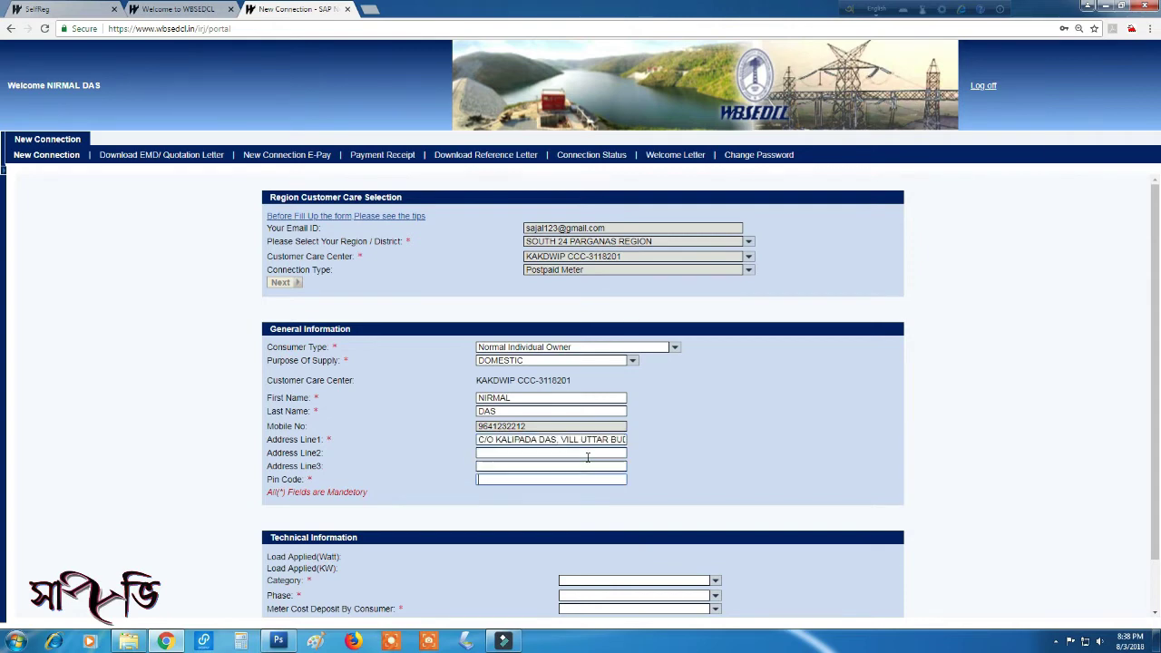
pyautogui.write('743347')
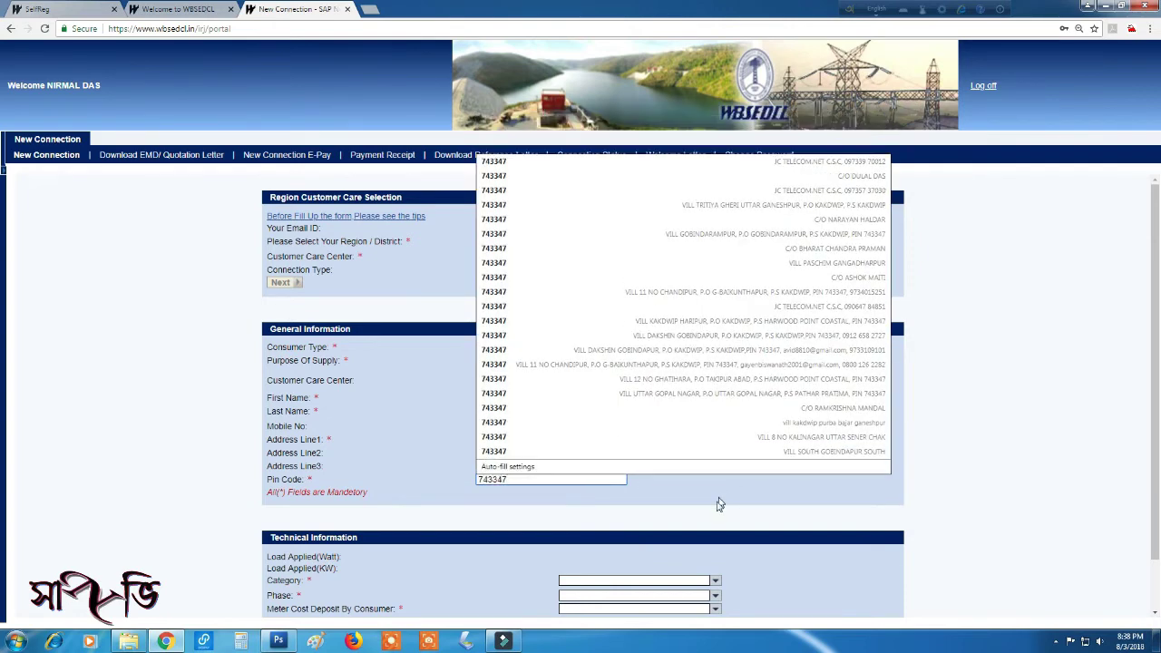
pyautogui.click(716, 505)
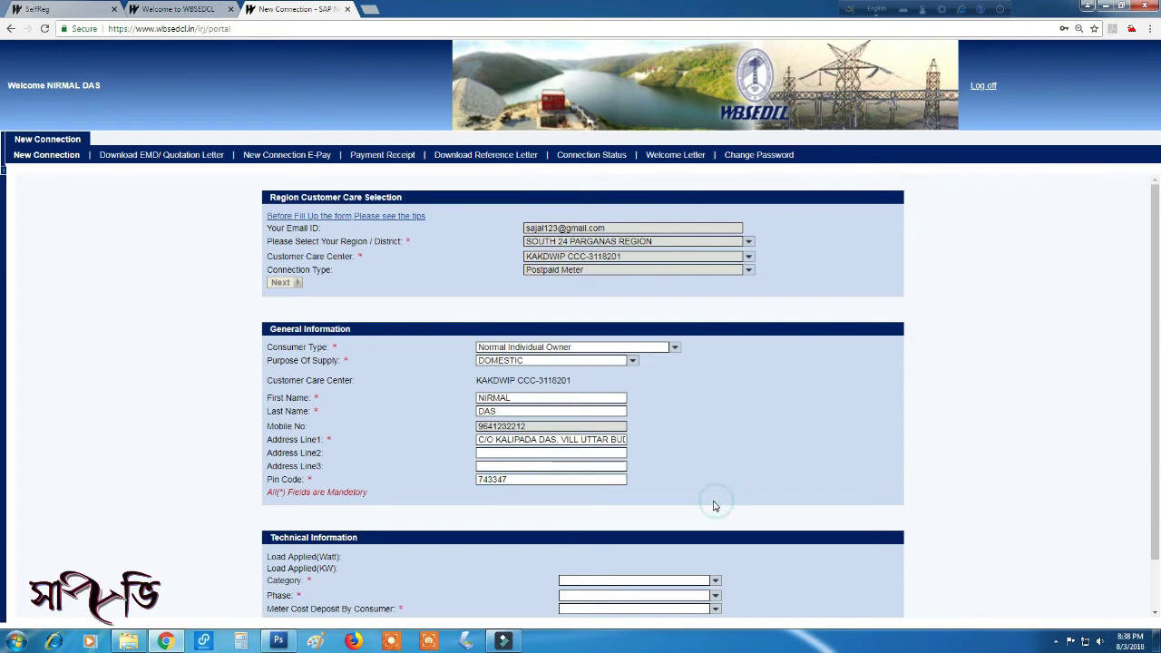
pyautogui.click(598, 585)
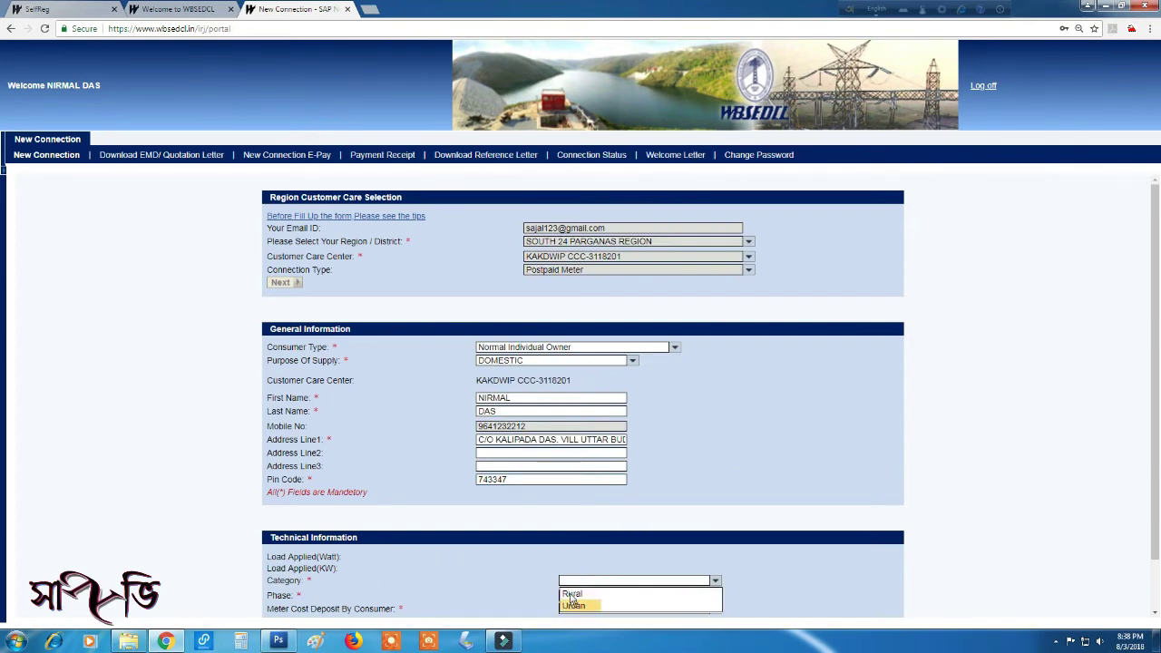
# Set category Rural, Single Phase and meter cost deposit N, then validate the technical information.
pyautogui.click(573, 594)
pyautogui.click(572, 597)
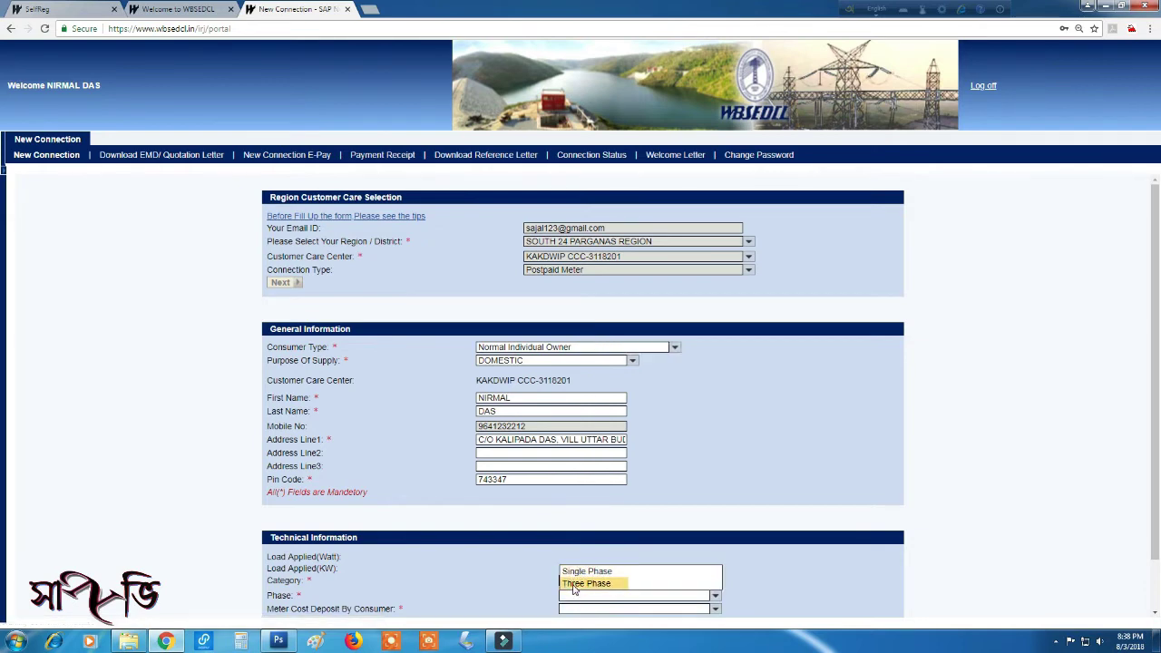
pyautogui.click(576, 572)
pyautogui.click(581, 609)
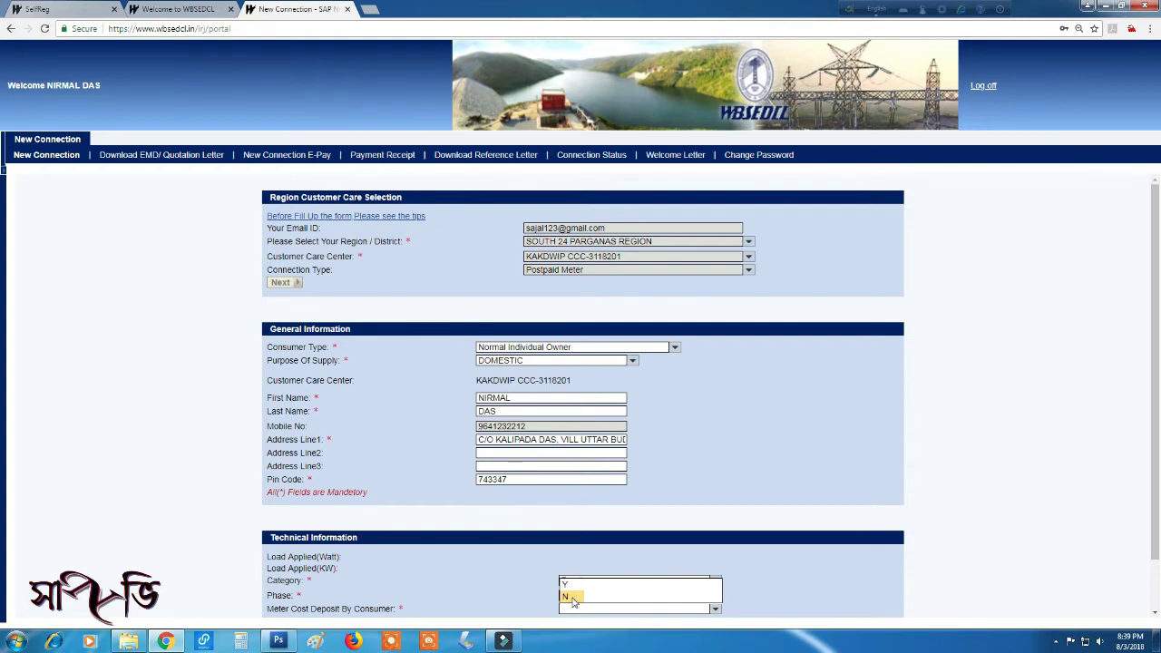
pyautogui.click(573, 599)
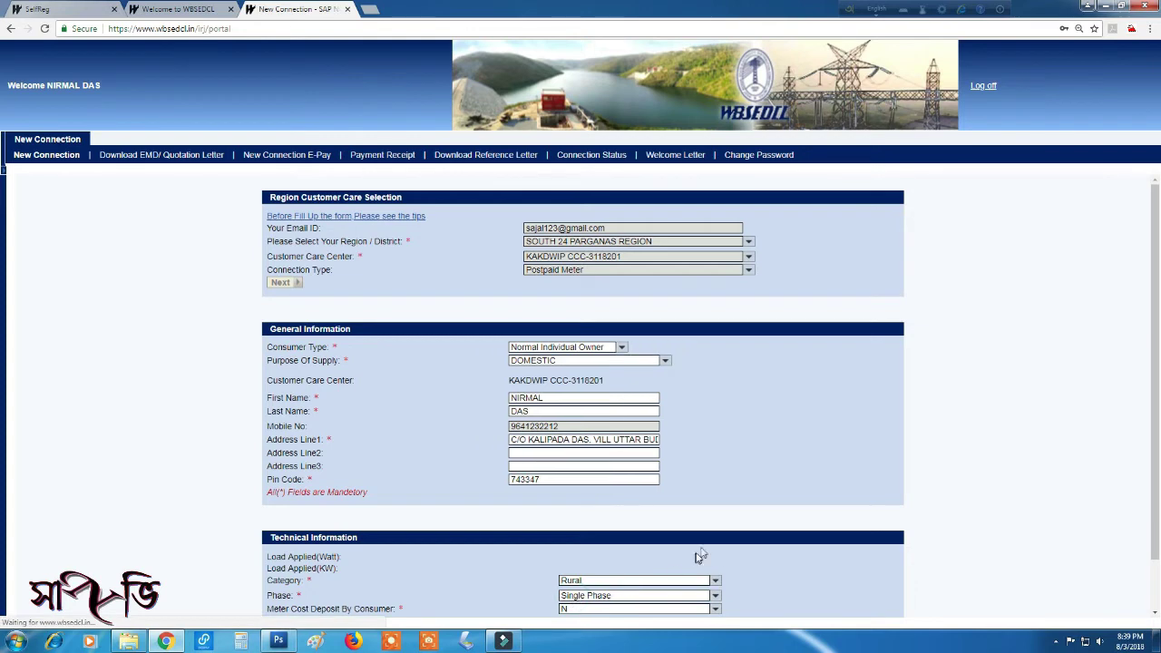
pyautogui.scroll(-1, 758, 557)
pyautogui.scroll(-1, 758, 557)
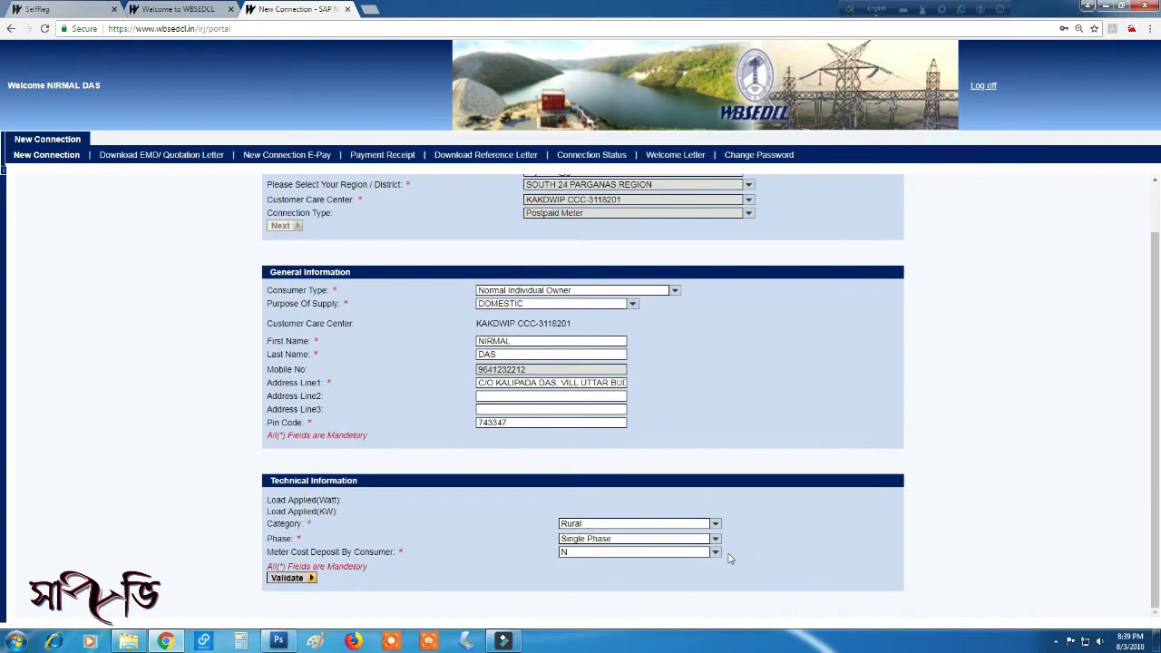
pyautogui.click(282, 580)
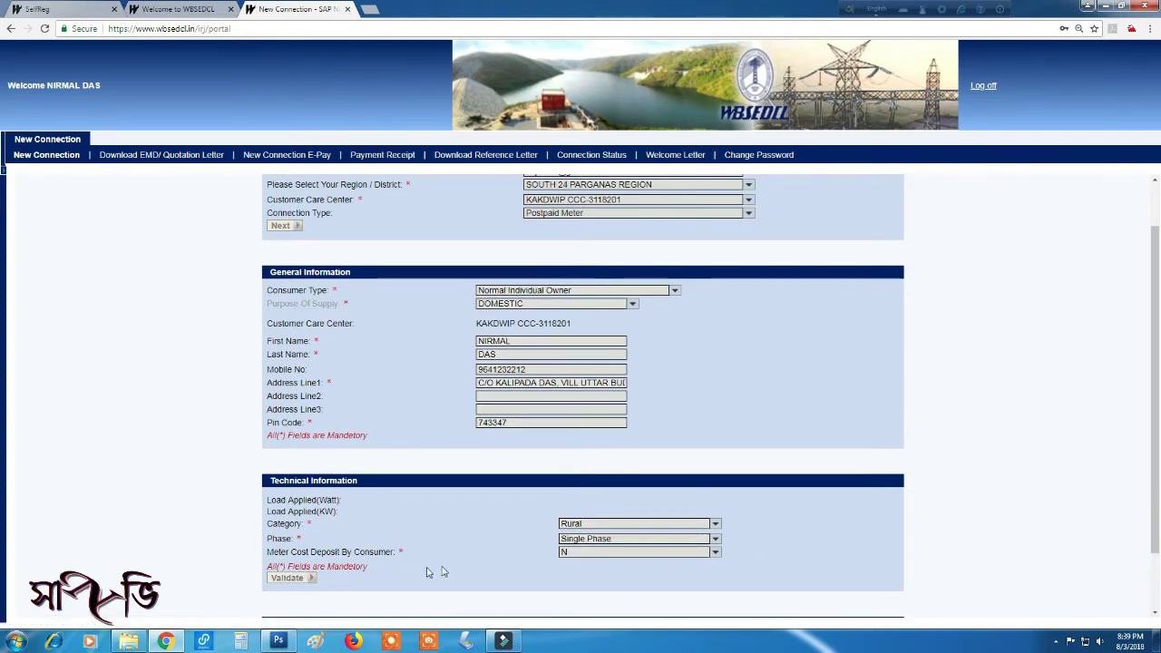
pyautogui.scroll(-2, 462, 557)
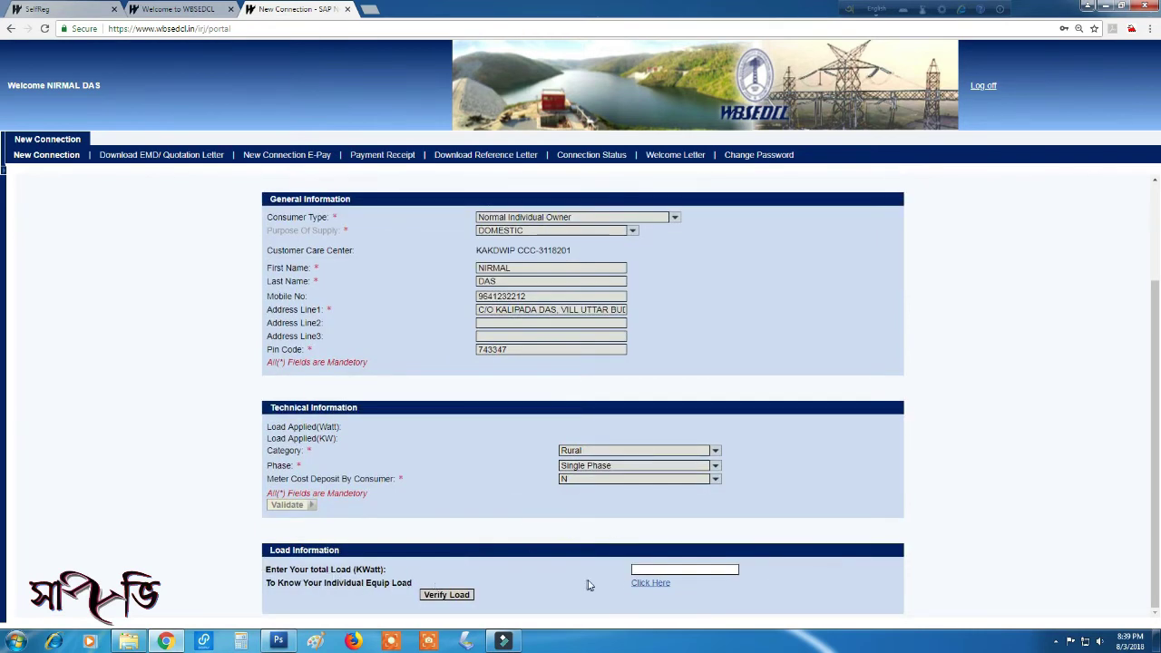
# Verify a total load of 0.2 kW and open the Quotation Calculator.
pyautogui.click(656, 570)
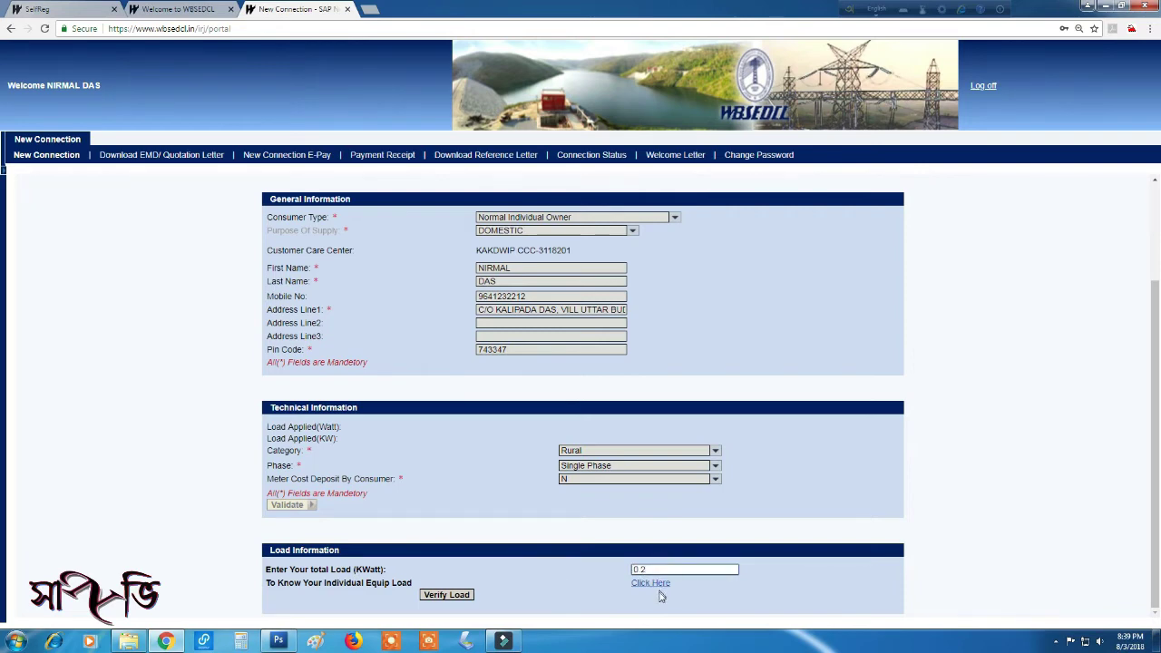
pyautogui.click(450, 596)
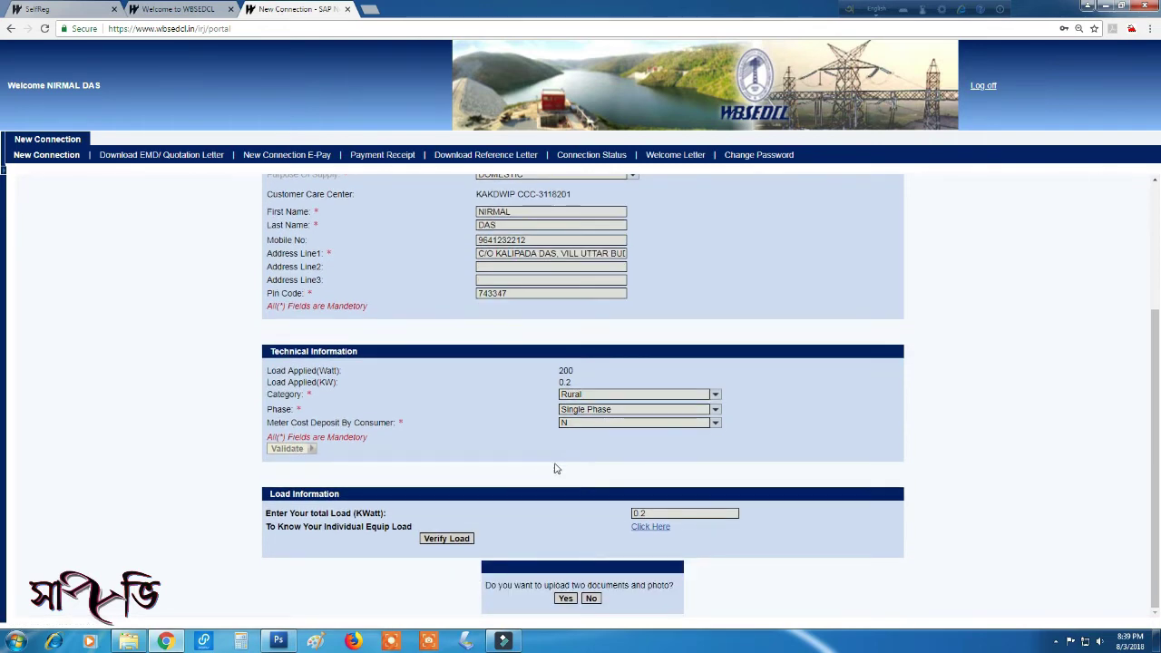
pyautogui.click(649, 528)
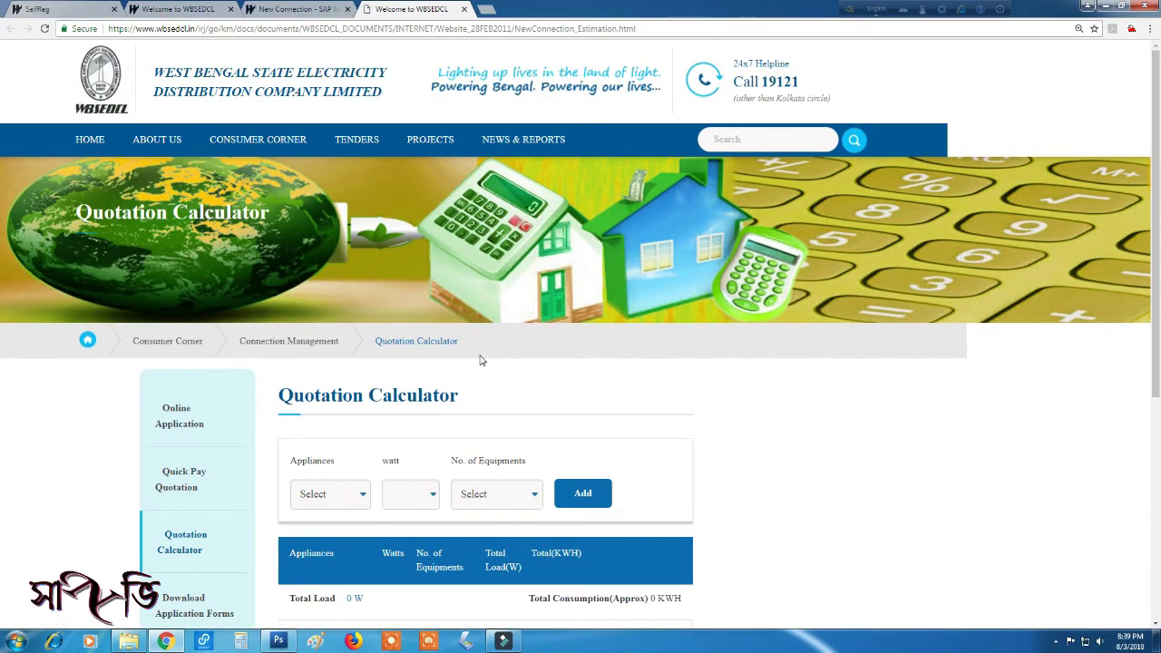
# Add 3 Others appliances at 100 W each, for a 300 W total load.
pyautogui.scroll(-2, 481, 360)
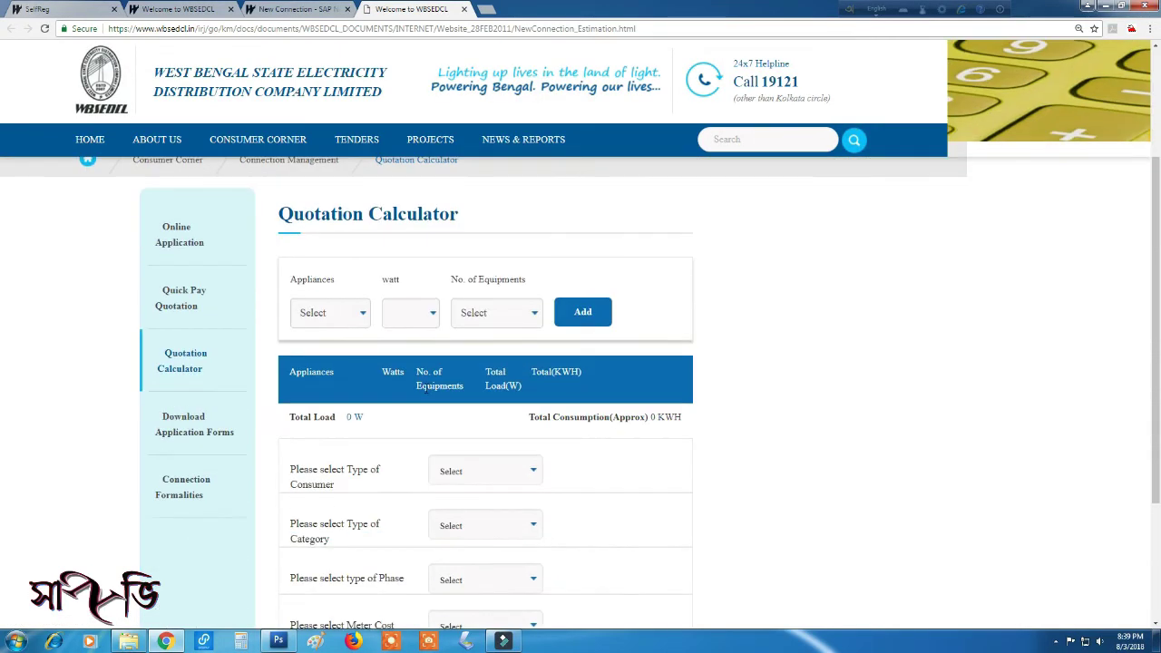
pyautogui.scroll(2, 356, 333)
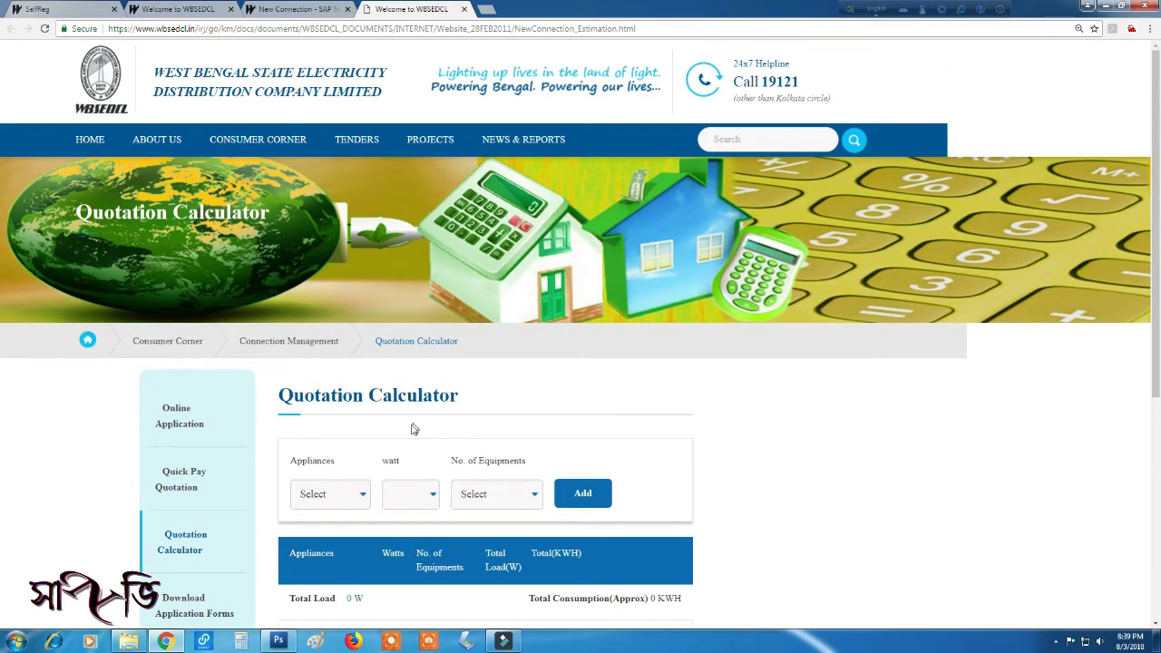
pyautogui.click(366, 500)
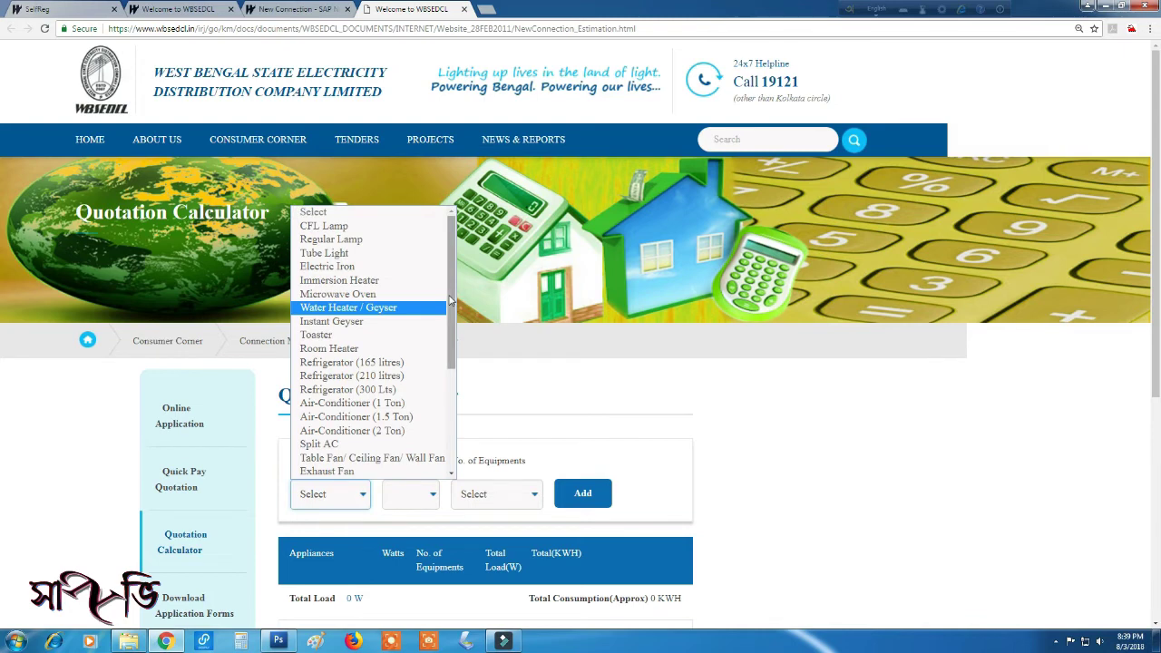
pyautogui.moveTo(449, 306); pyautogui.dragTo(451, 440)
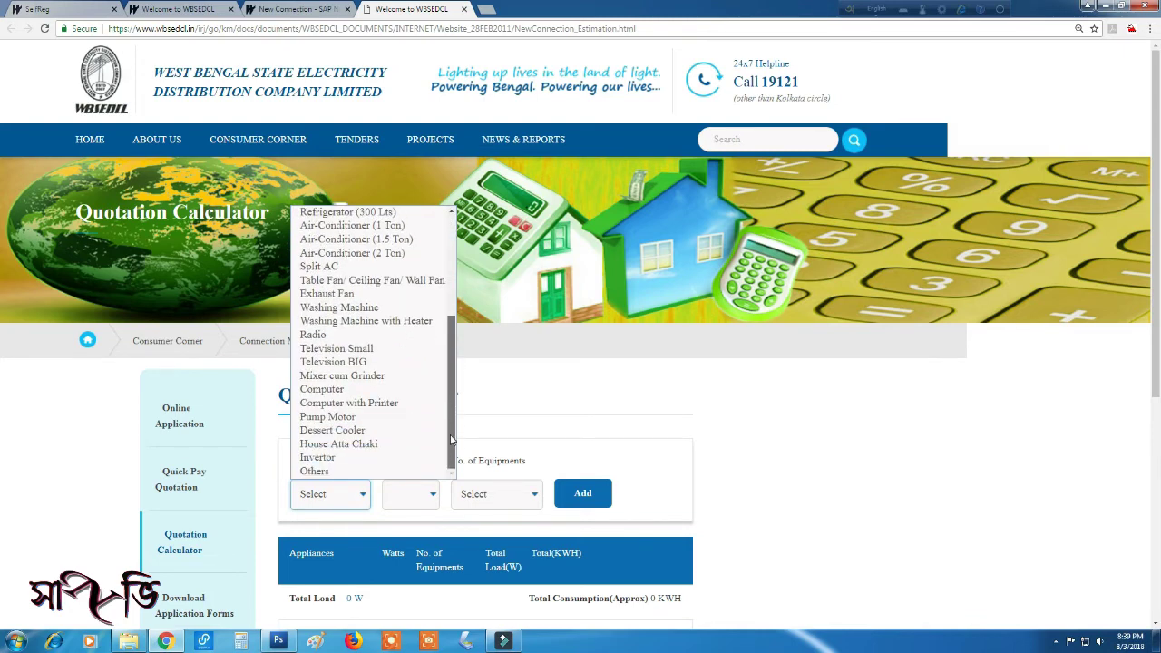
pyautogui.click(327, 471)
pyautogui.click(432, 501)
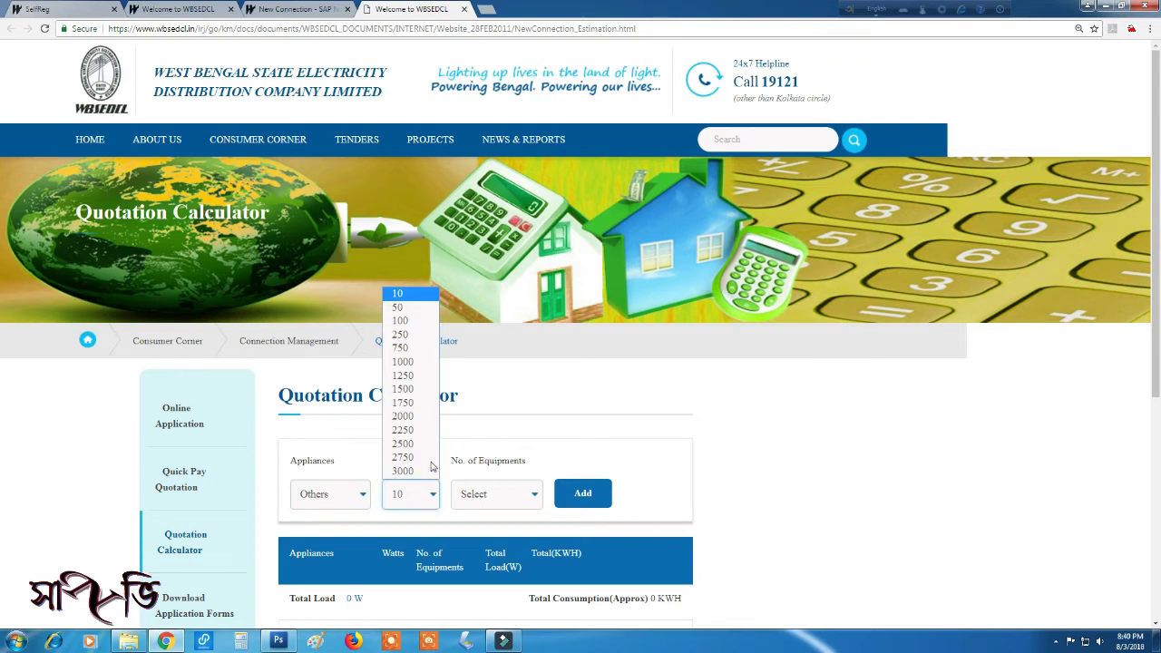
pyautogui.click(400, 321)
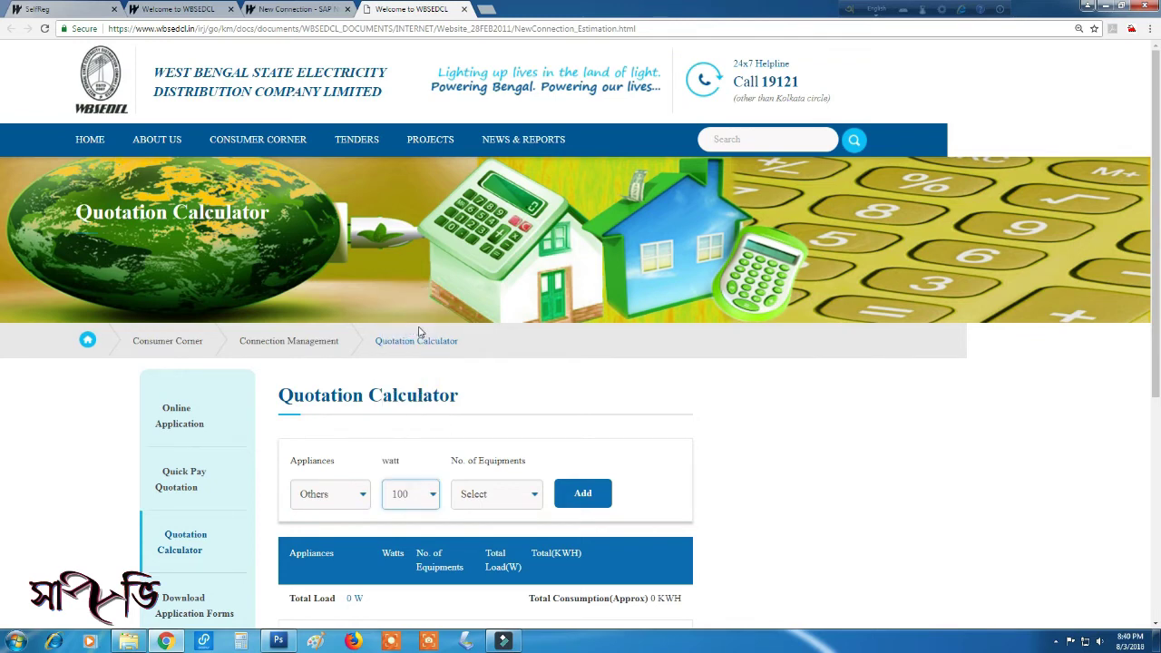
pyautogui.click(507, 497)
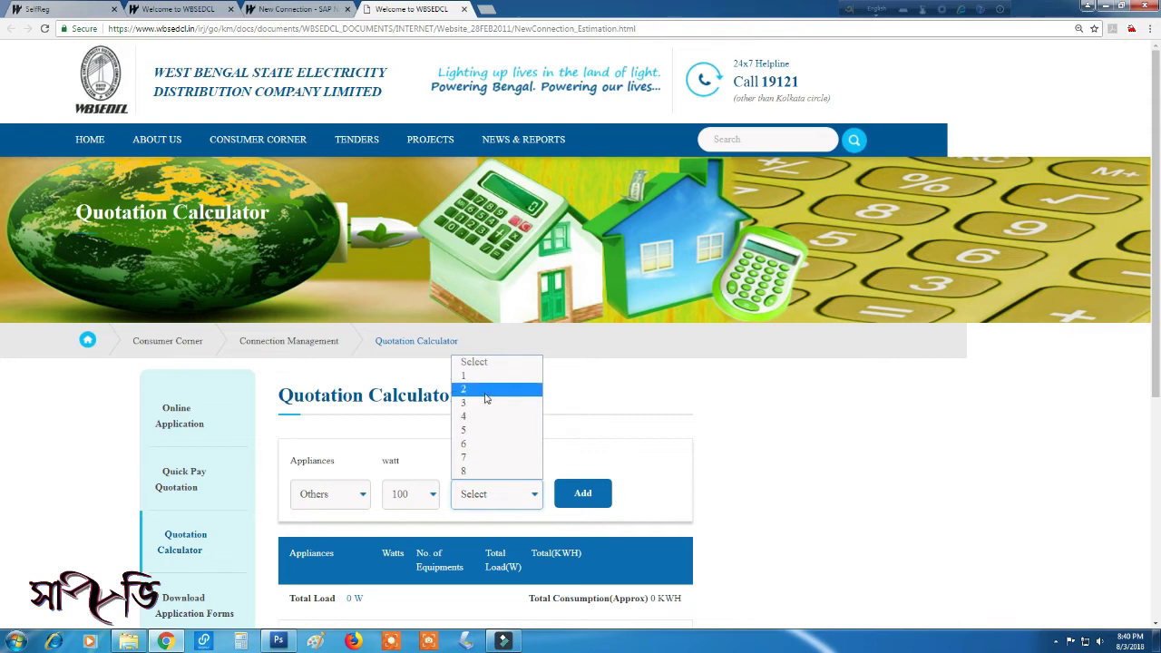
pyautogui.click(484, 404)
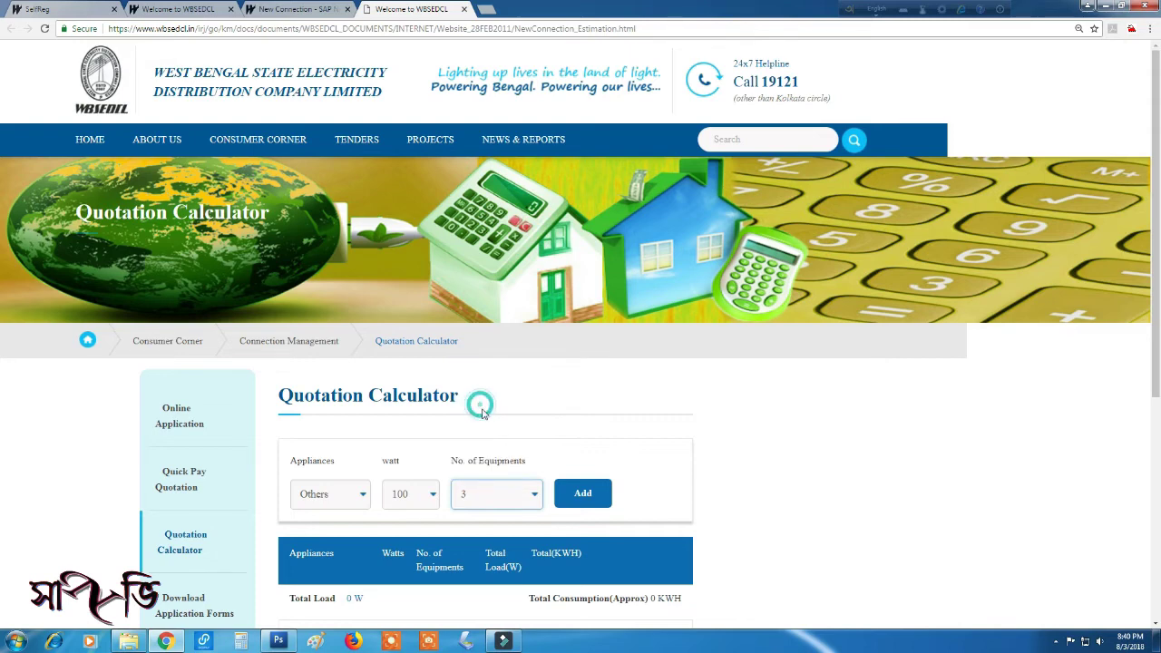
pyautogui.click(601, 498)
pyautogui.scroll(-2, 723, 466)
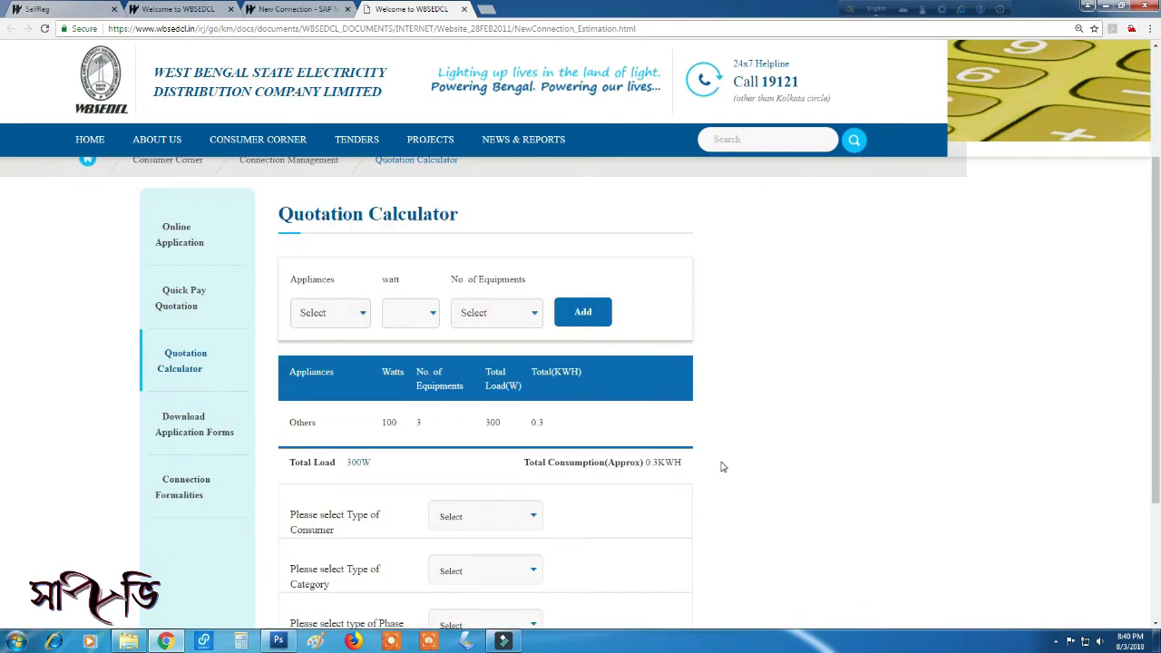
pyautogui.scroll(-2, 723, 467)
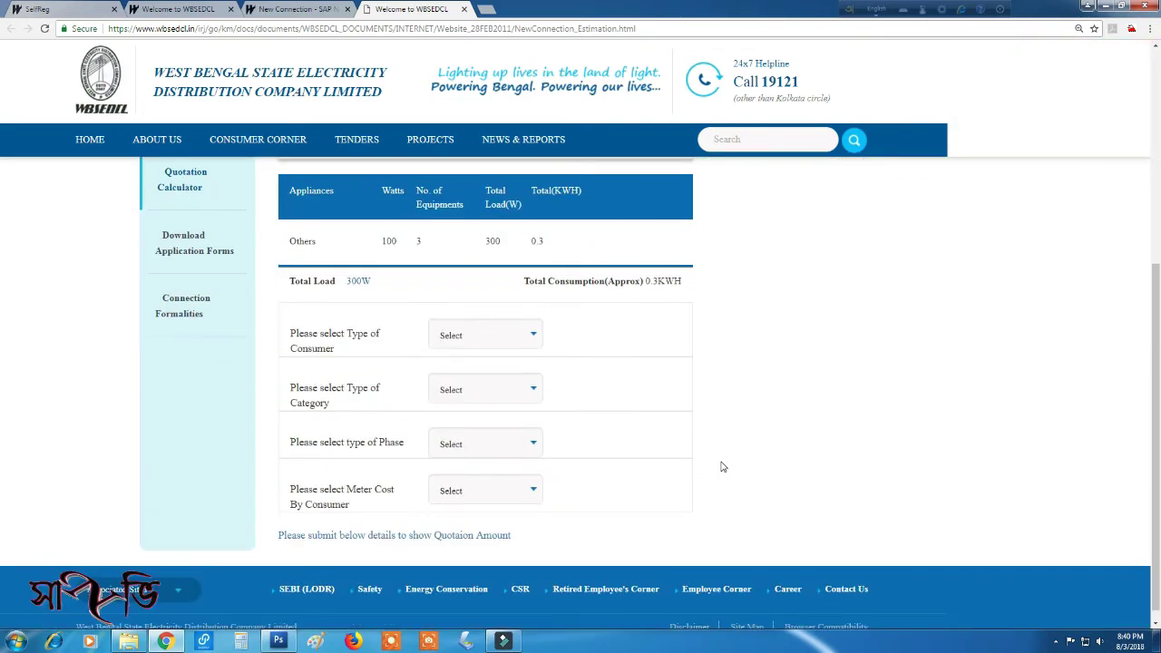